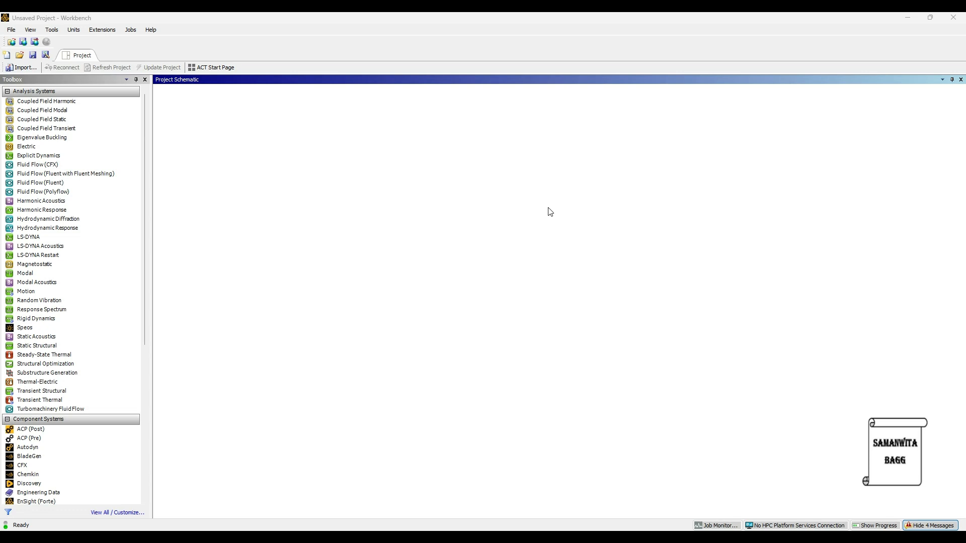
Create a Static Structural analysis system and add Stainless Steel from the General Materials source to its engineering data.
double_click(89, 346)
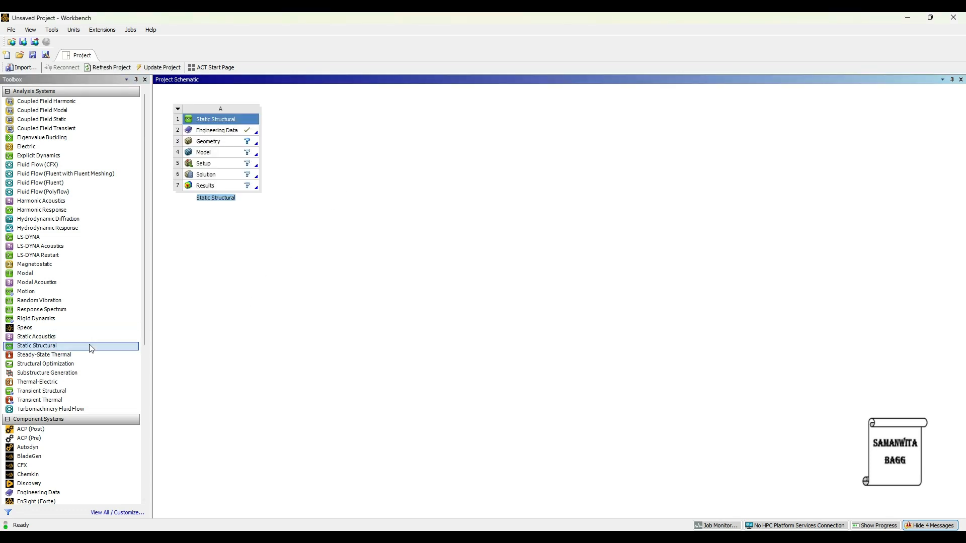
double_click(217, 130)
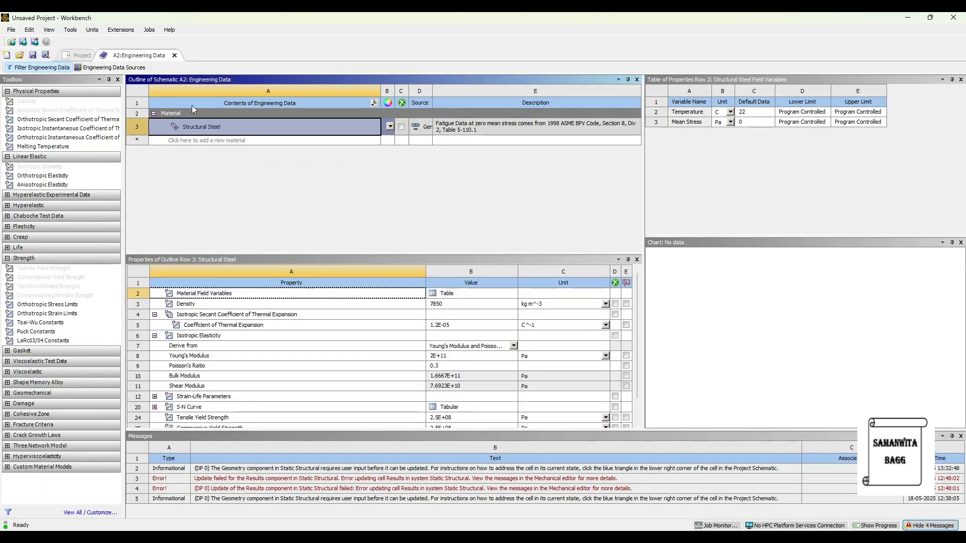
left_click(112, 68)
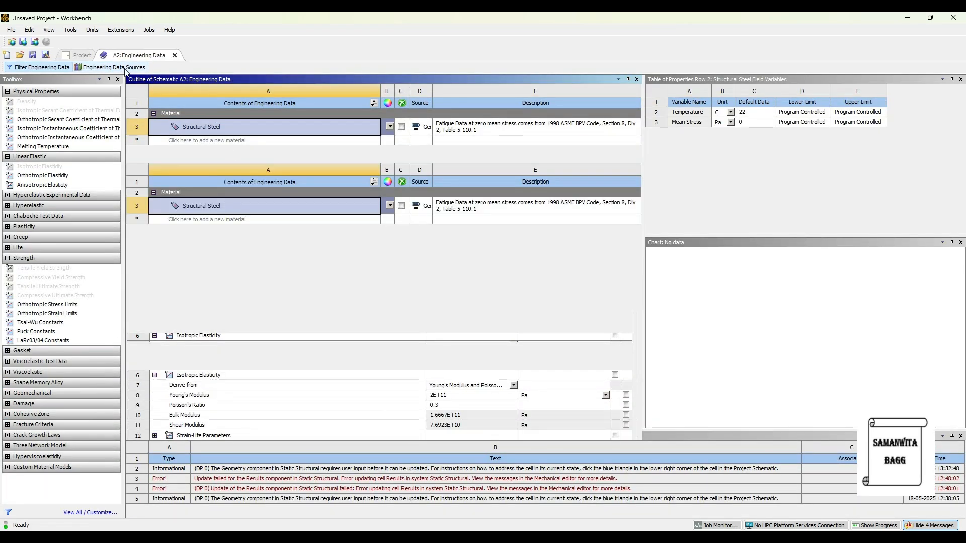
left_click(234, 142)
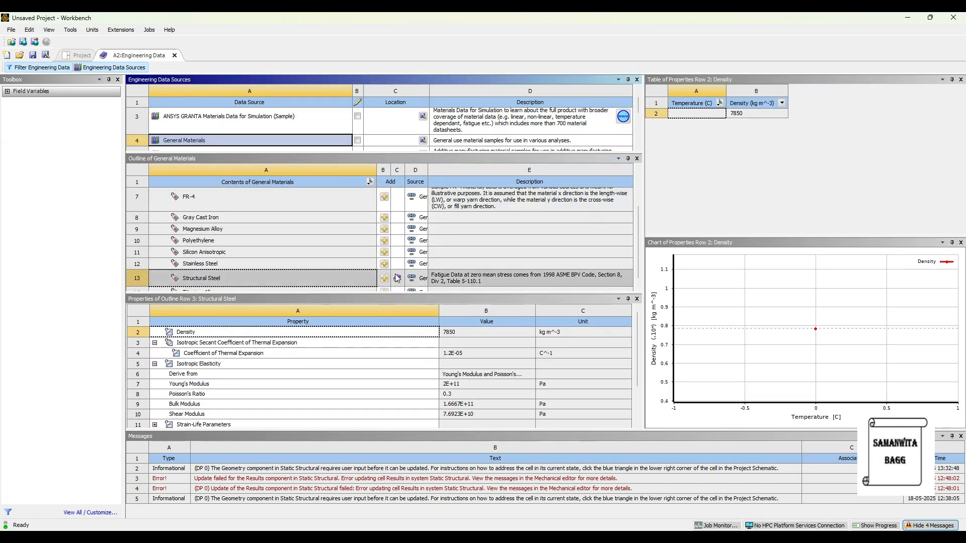
left_click(383, 264)
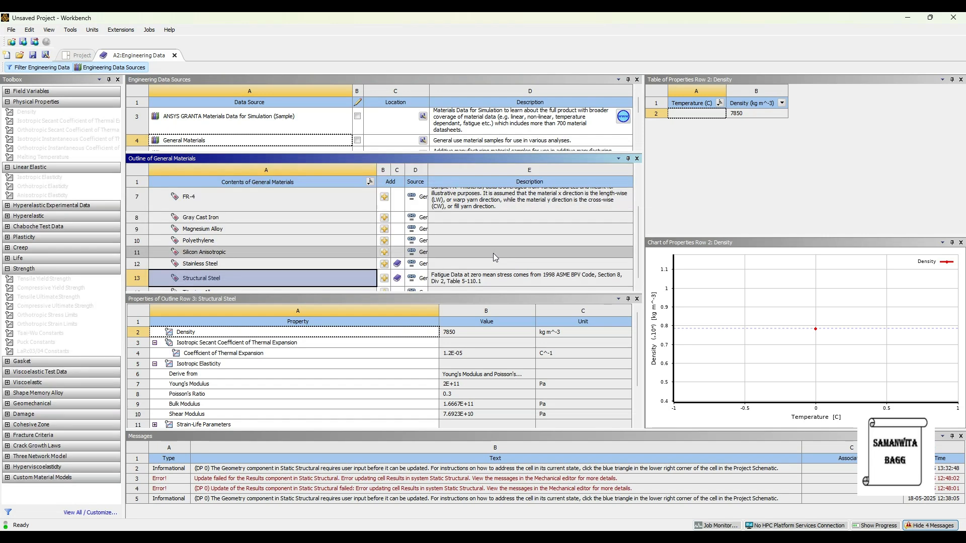
left_click(99, 66)
Add a new material named CPVC and give it a density of 1650 kg m^-3.
left_click(189, 152)
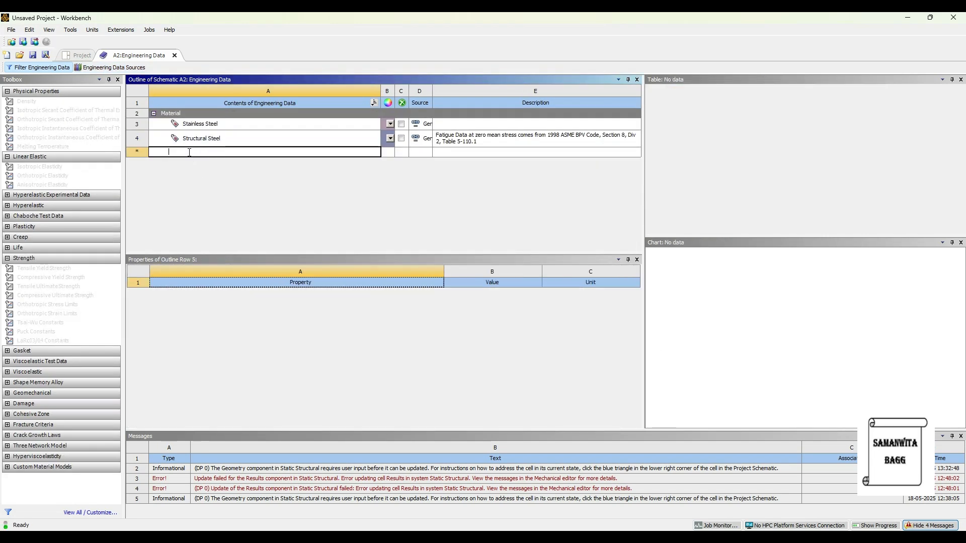
type("CPVC")
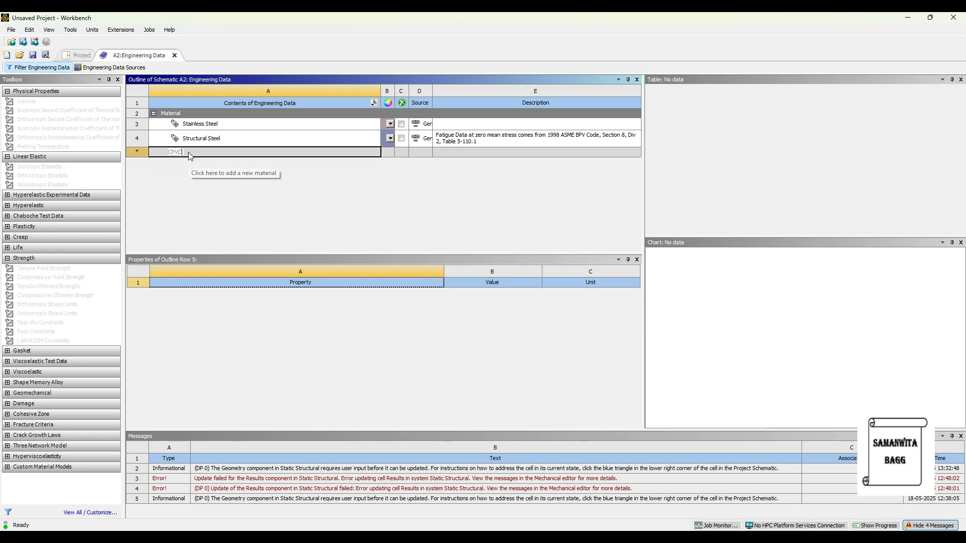
key("Return")
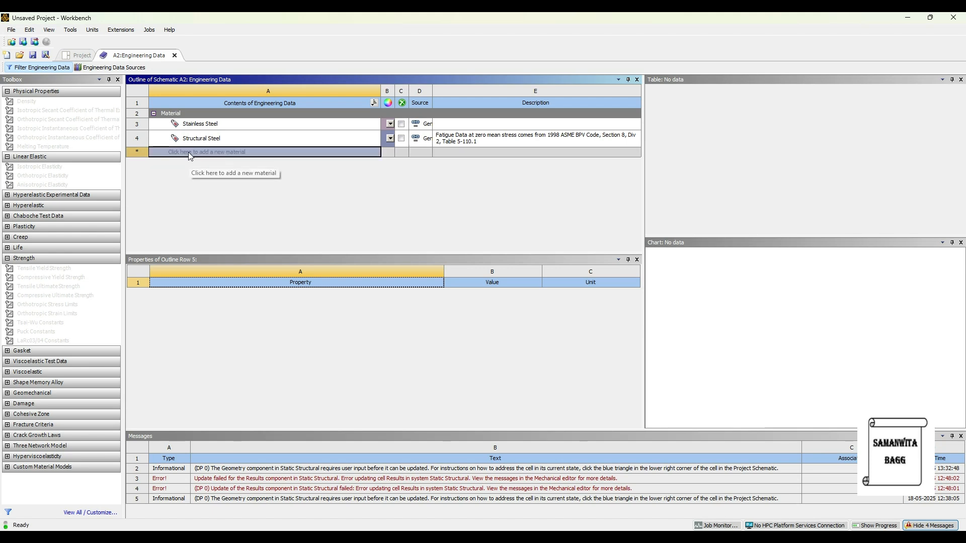
double_click(37, 100)
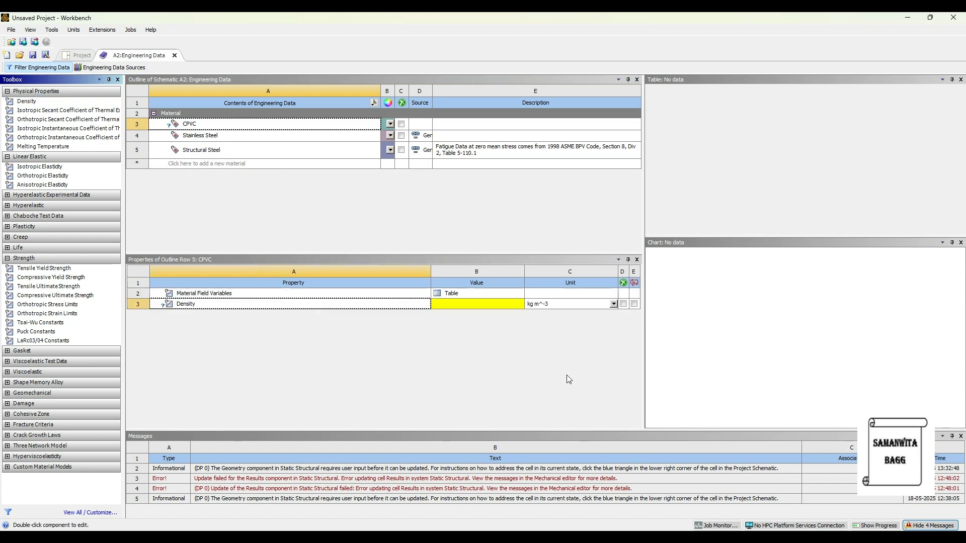
left_click(454, 304)
type("1650")
key("Return")
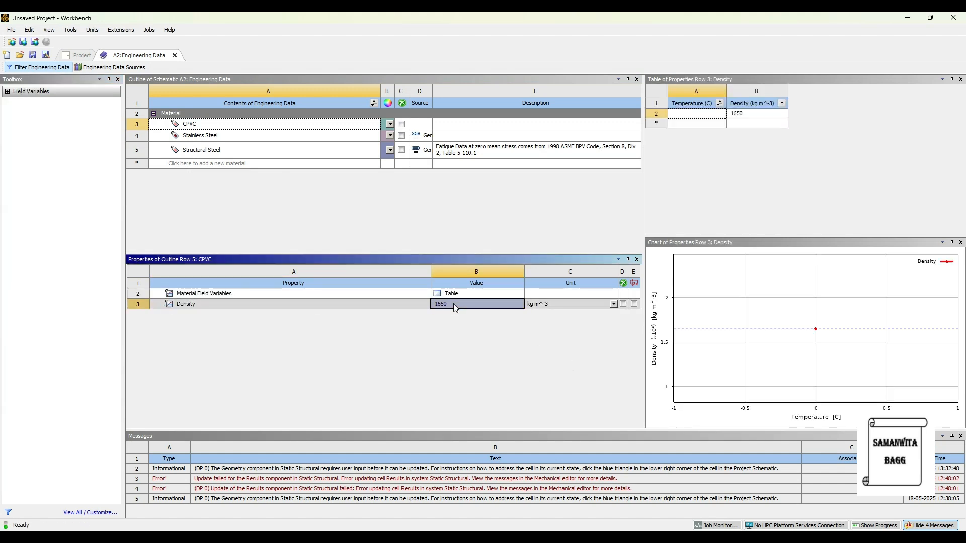
Add Isotropic Elasticity to CPVC with a Young's modulus of 3.1E+09 Pa and a Poisson's ratio of 0.386.
left_click(195, 127)
left_click(196, 125)
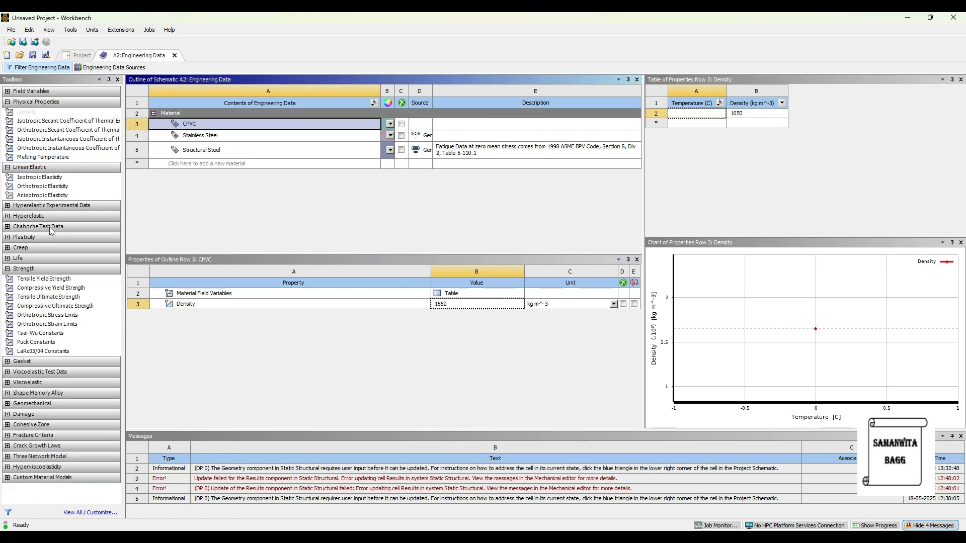
left_click_drag(52, 177, 390, 259)
left_click(447, 334)
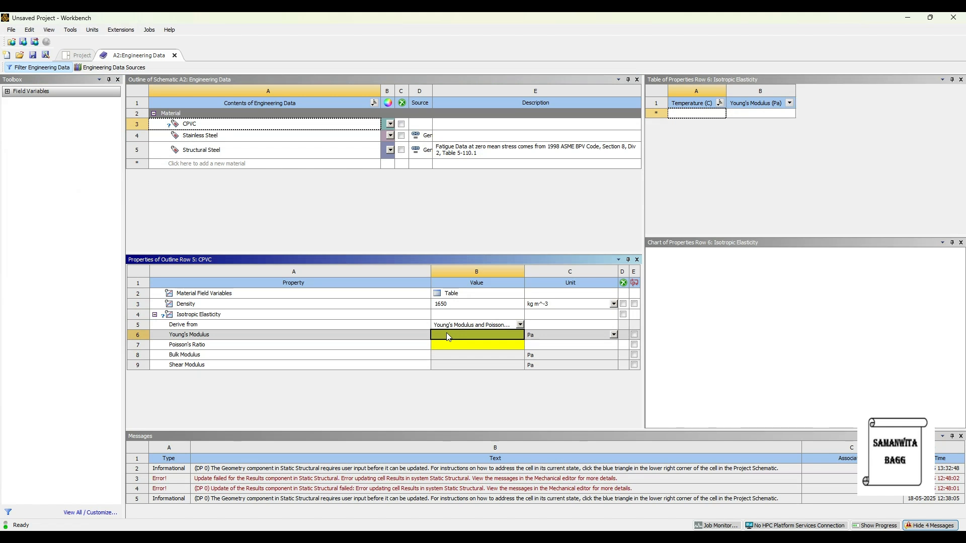
type("3.1")
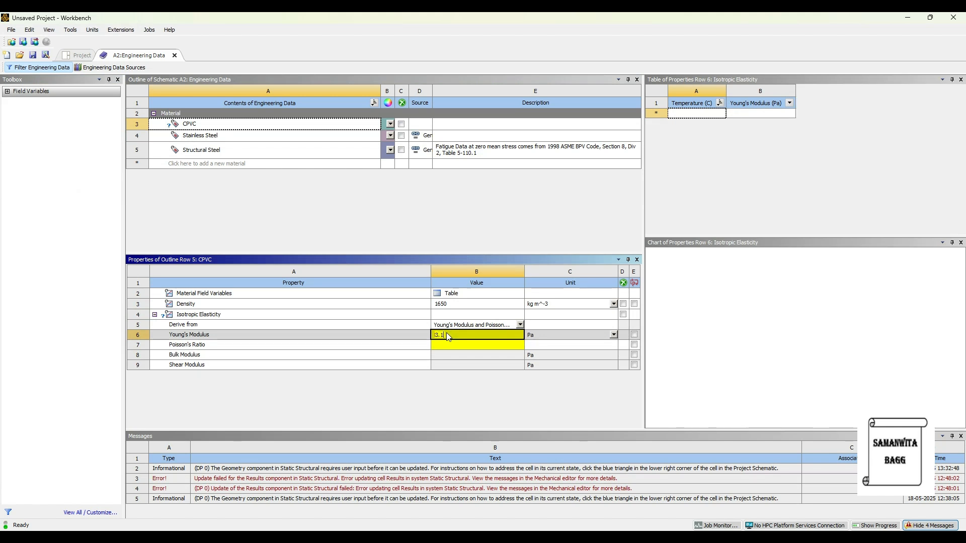
type("E+09")
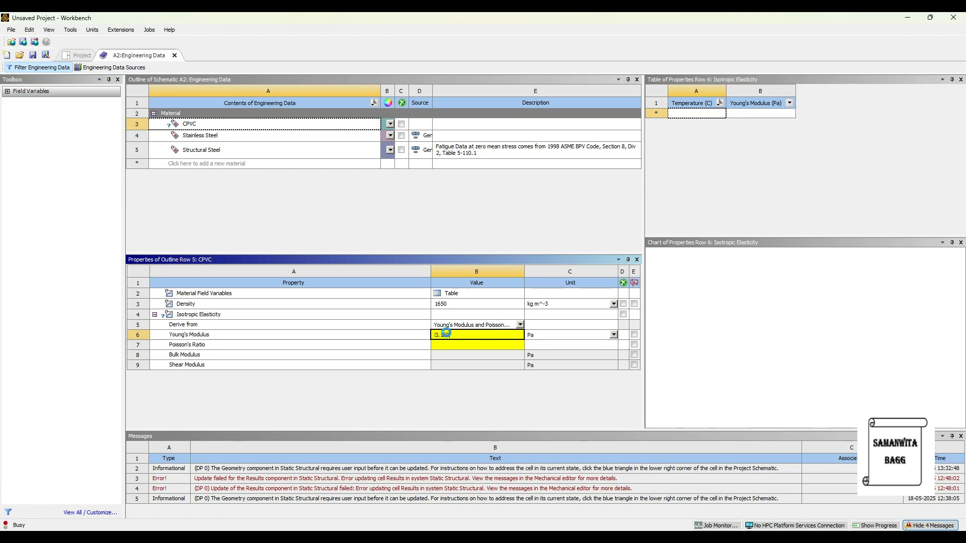
key("Return")
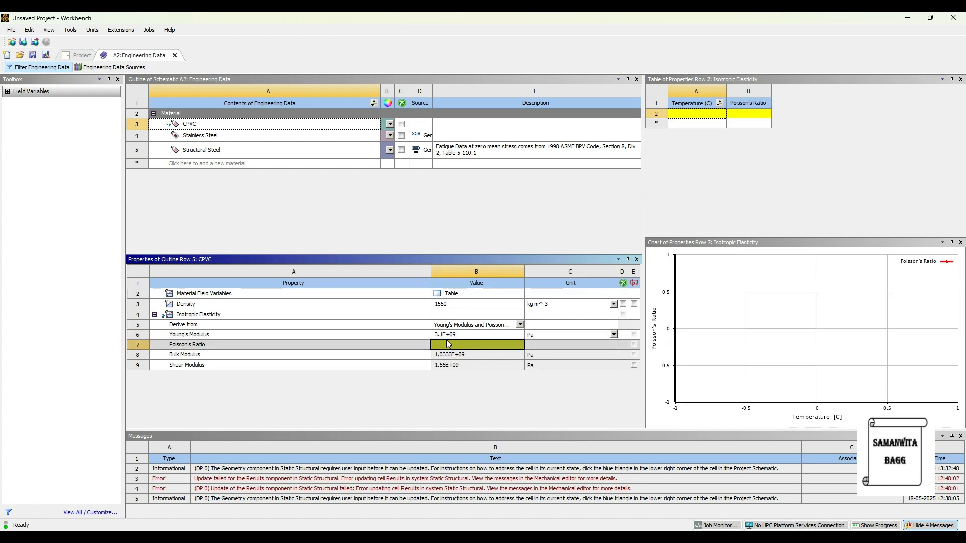
type("0.38")
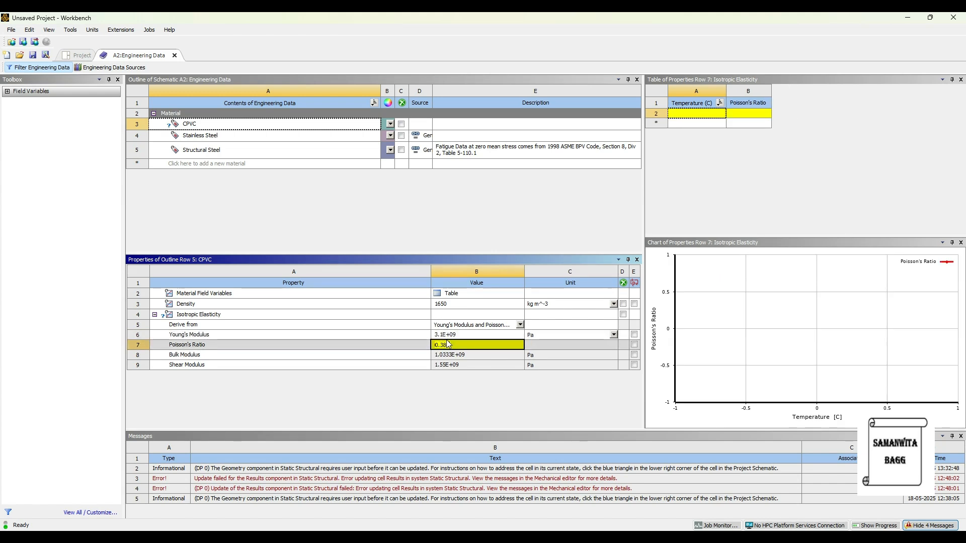
type("6")
key("Return")
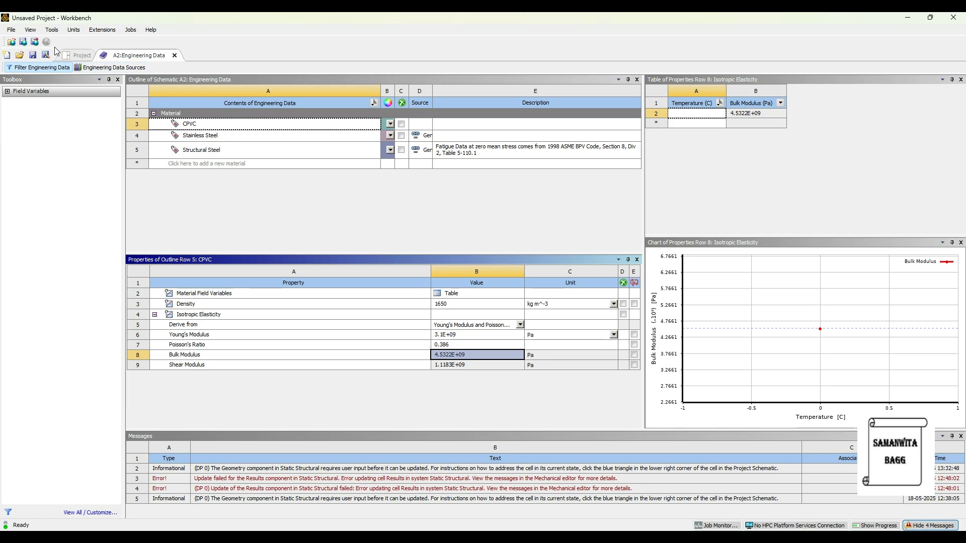
Update the project with T pipe design.agdb imported as the Static Structural geometry, and open the model in Mechanical.
left_click(78, 56)
left_click(168, 69)
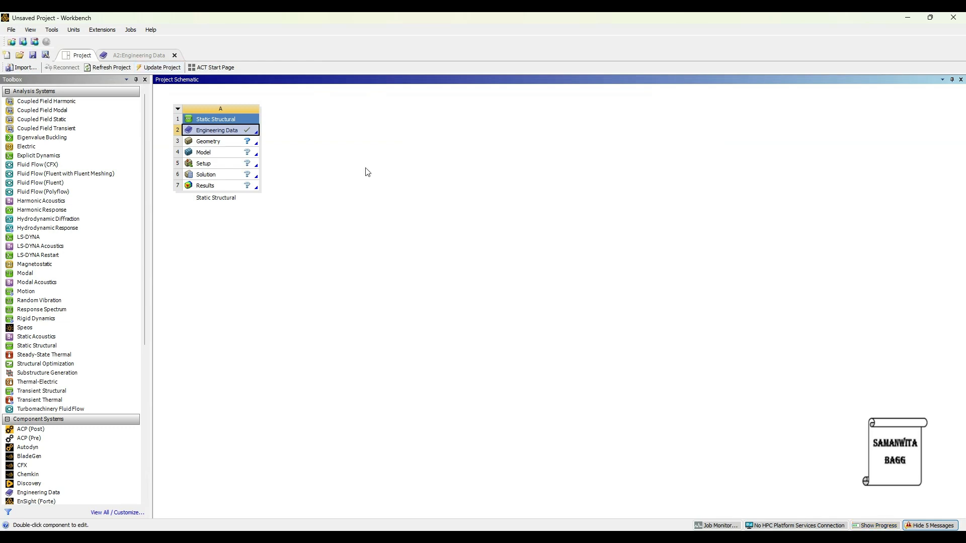
right_click(231, 146)
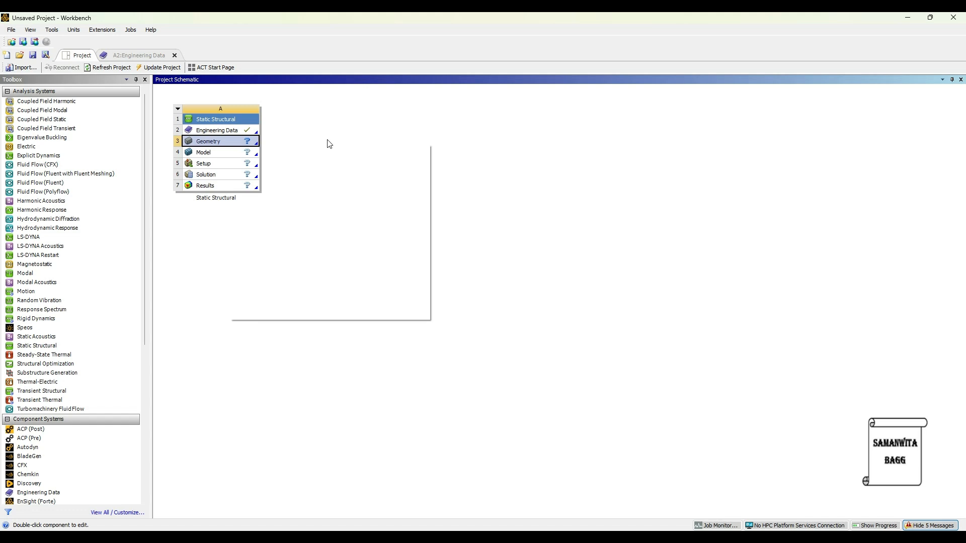
mouse_move(328, 185)
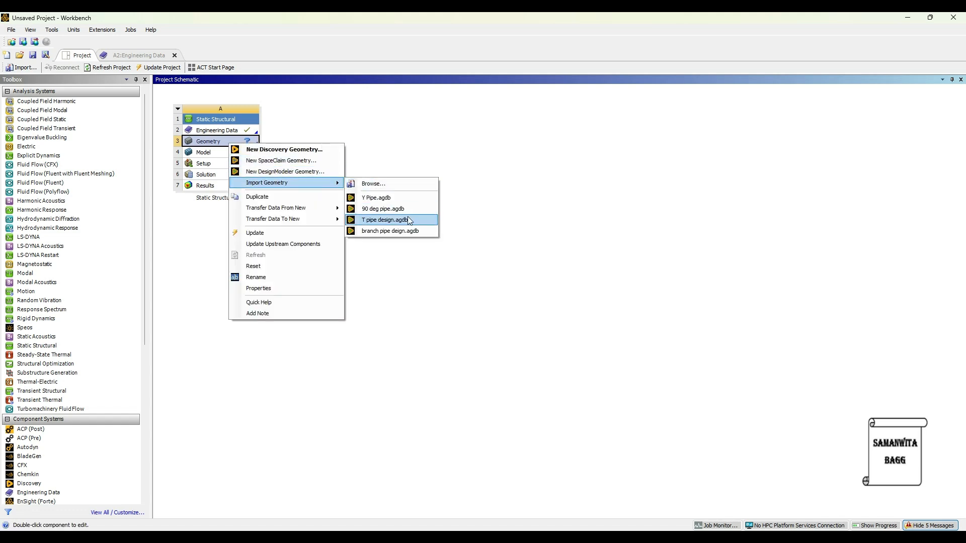
left_click(385, 219)
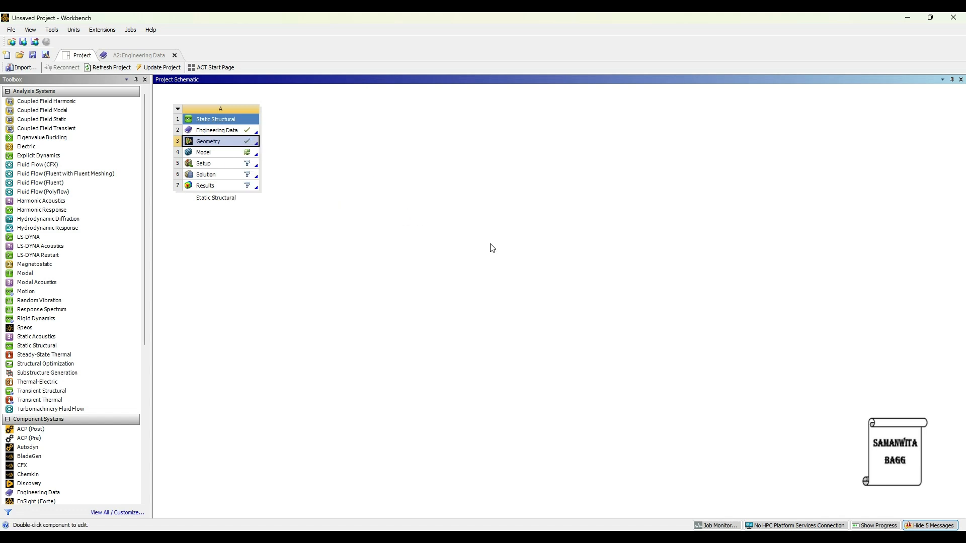
left_click(206, 153)
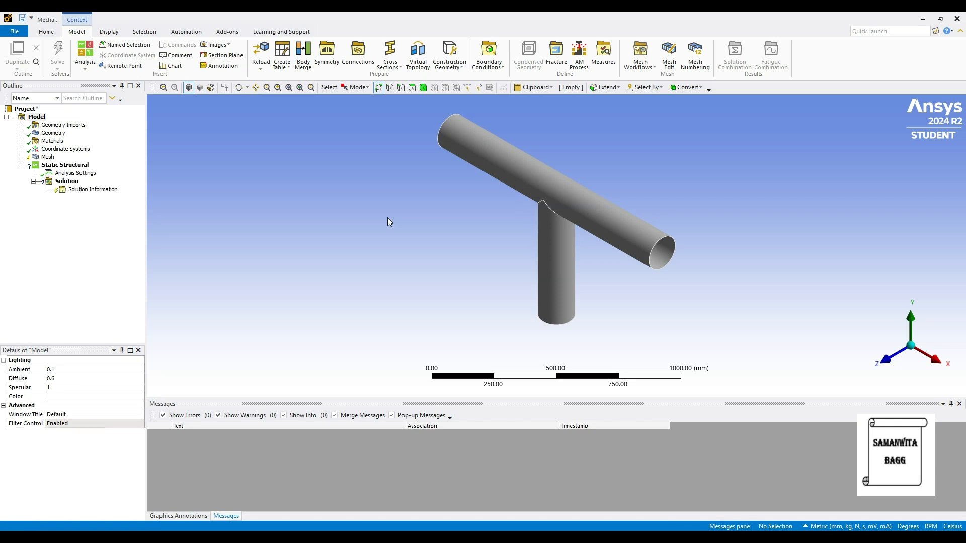
Assign Stainless Steel to the Solid body and generate the mesh with default settings.
left_click(20, 133)
left_click(60, 141)
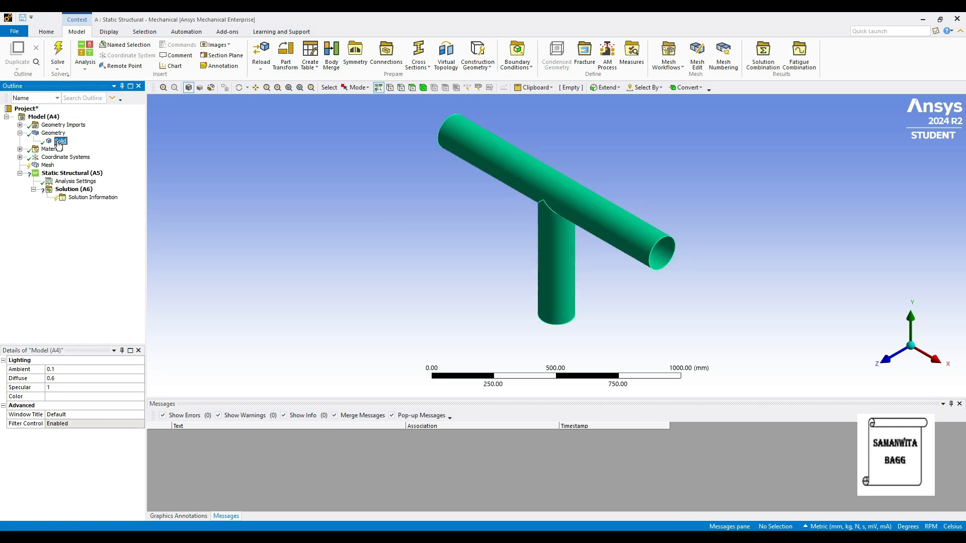
left_click(130, 435)
left_click(140, 433)
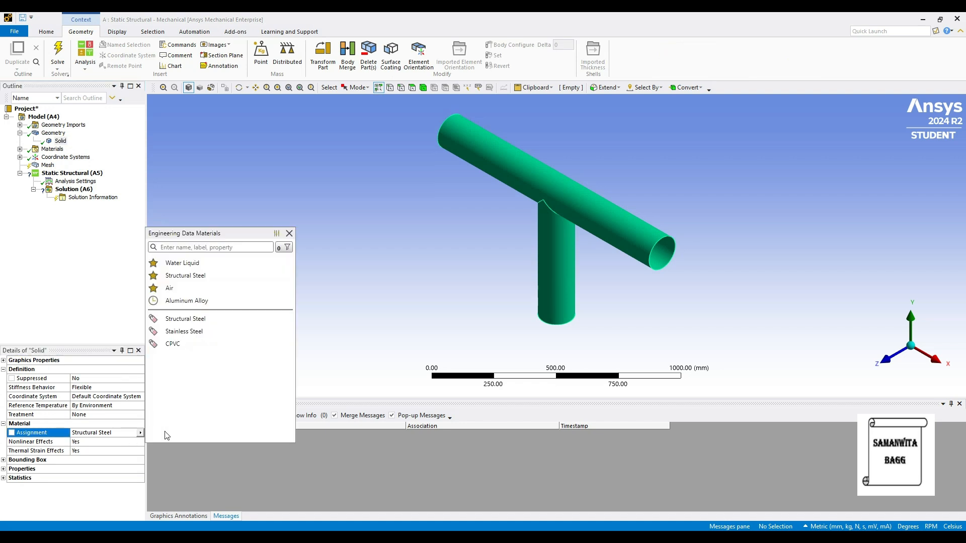
left_click(197, 332)
left_click(48, 165)
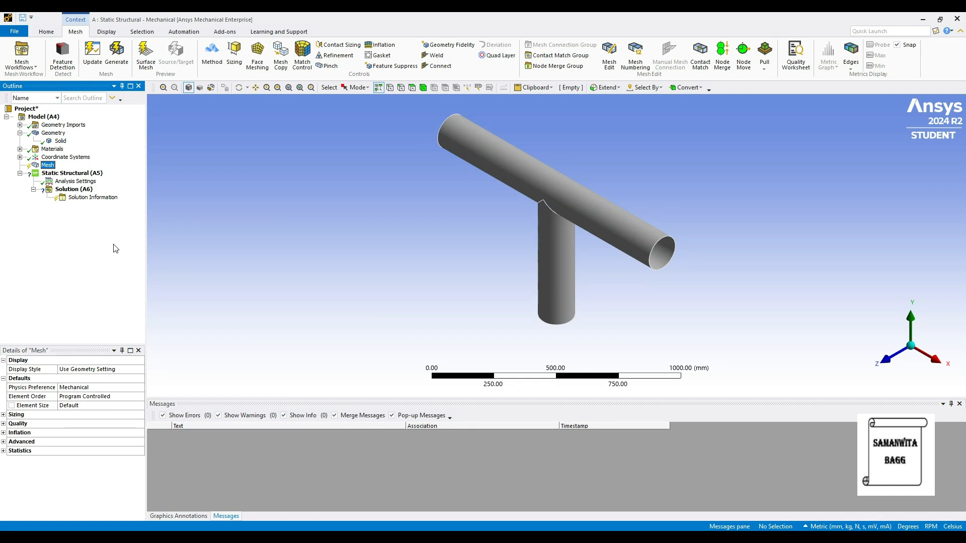
left_click(117, 53)
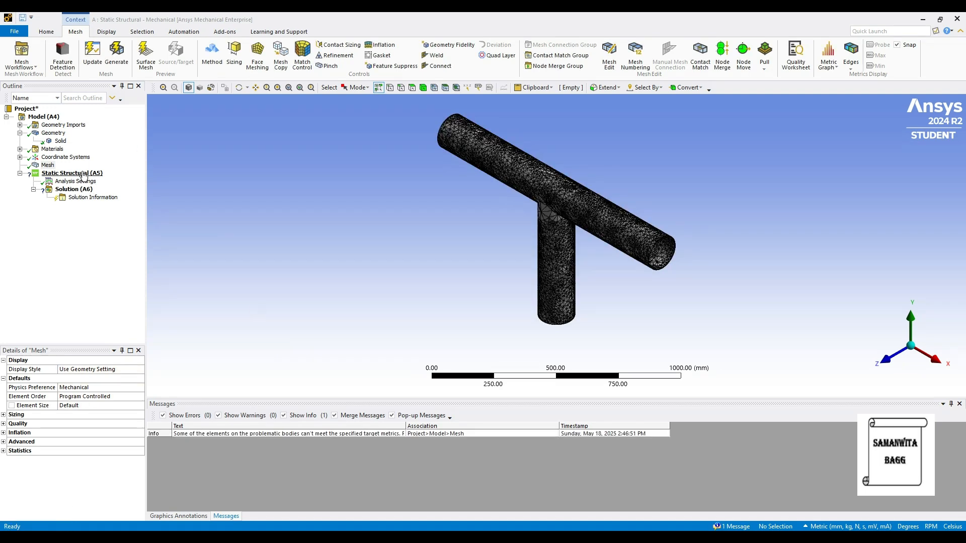
Insert a Fixed Support on the thin annular end face of the branch pipe.
left_click(84, 176)
right_click(84, 174)
mouse_move(112, 179)
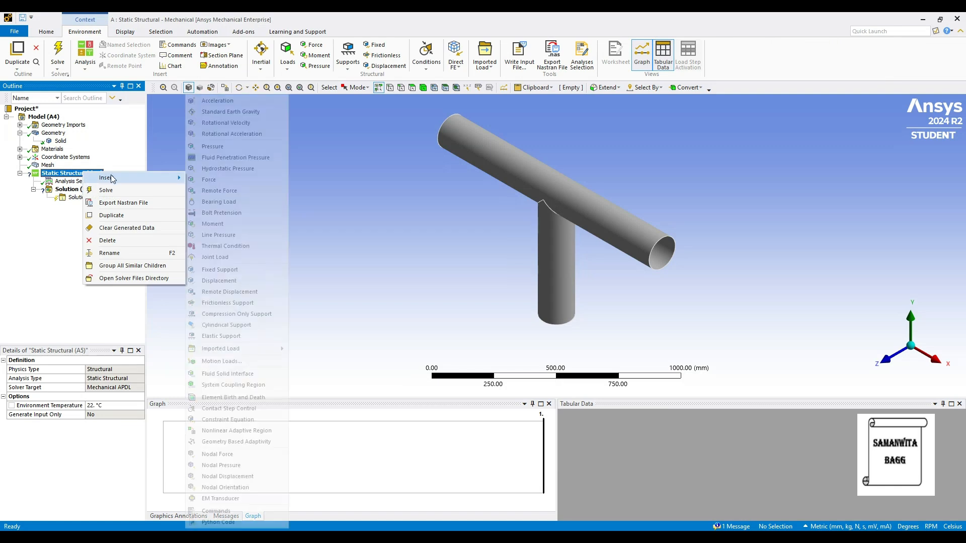
left_click(220, 270)
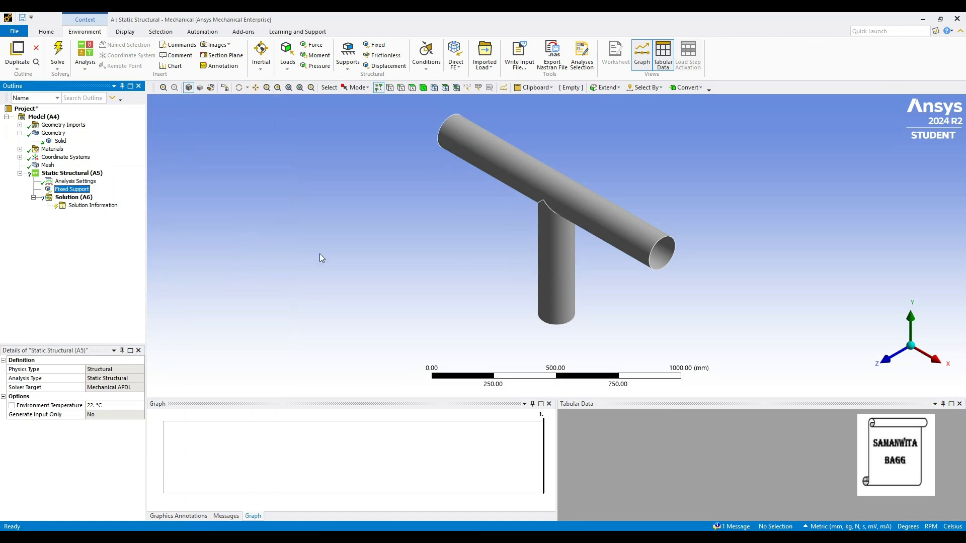
left_click(411, 87)
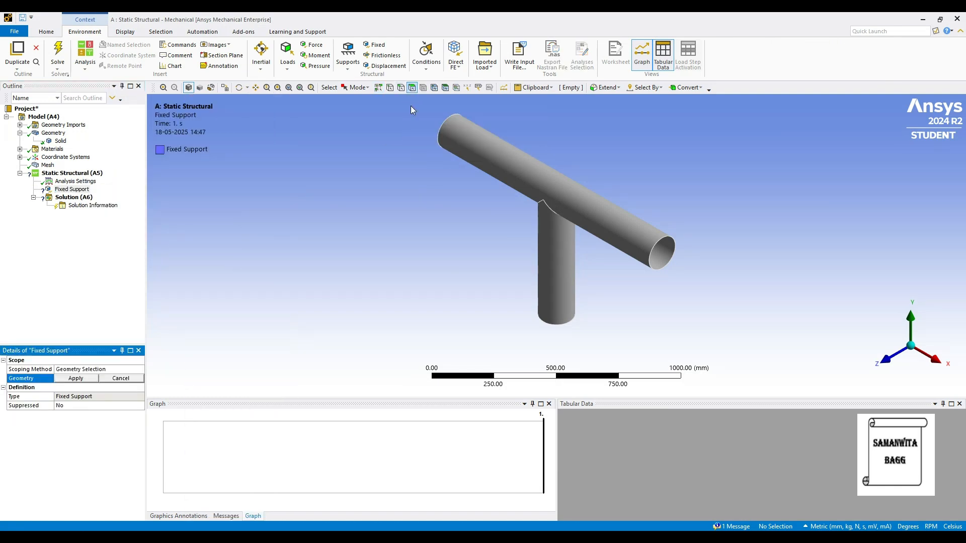
middle_click_drag(565, 224, 609, 264)
scroll(571, 287, "up", 3)
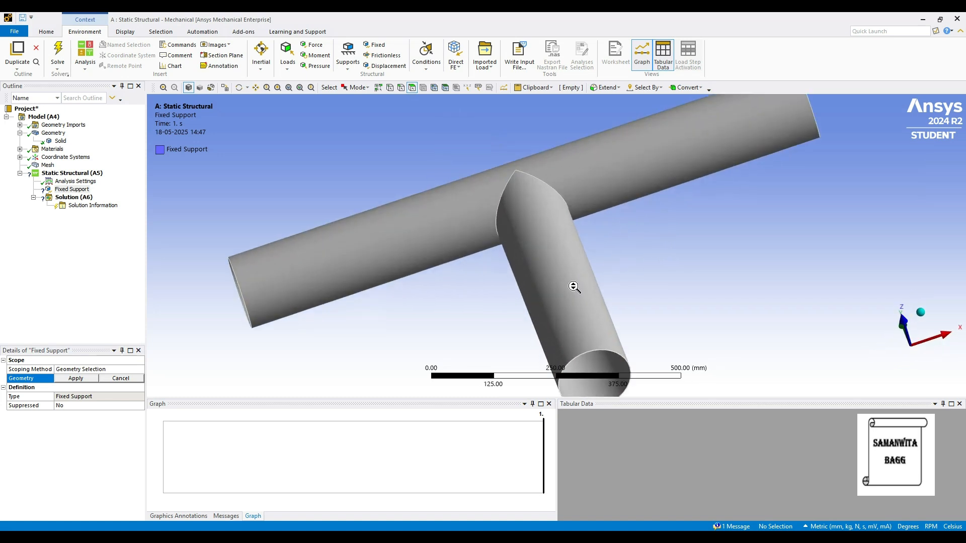
left_click(578, 363)
left_click(582, 358)
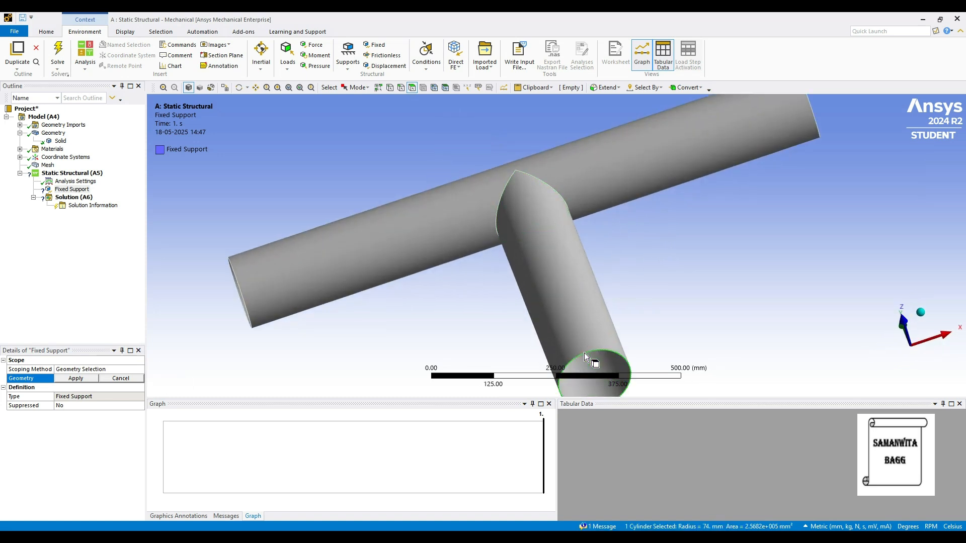
left_click(75, 378)
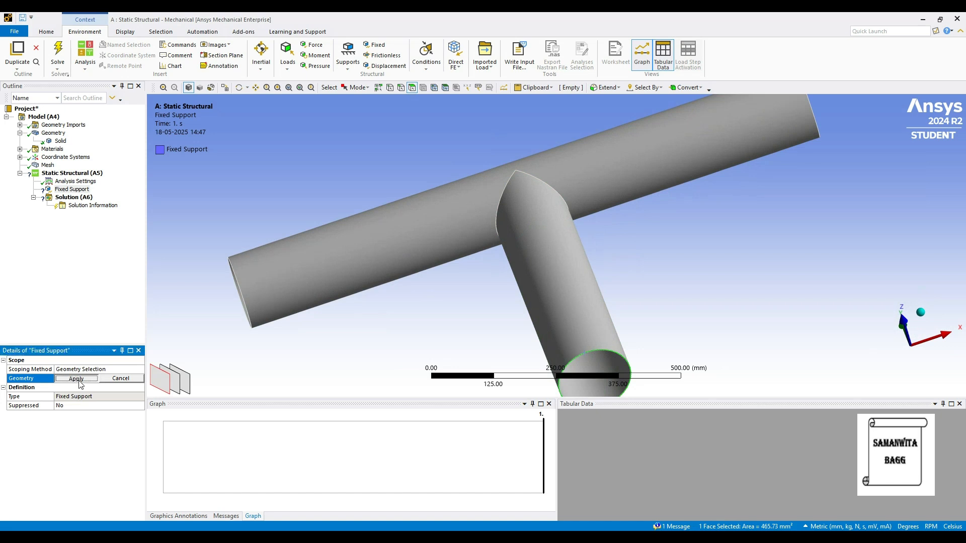
Apply a normal Pressure of 0.5 MPa to the two inner cylindrical faces of the main and branch pipes.
left_click(594, 362)
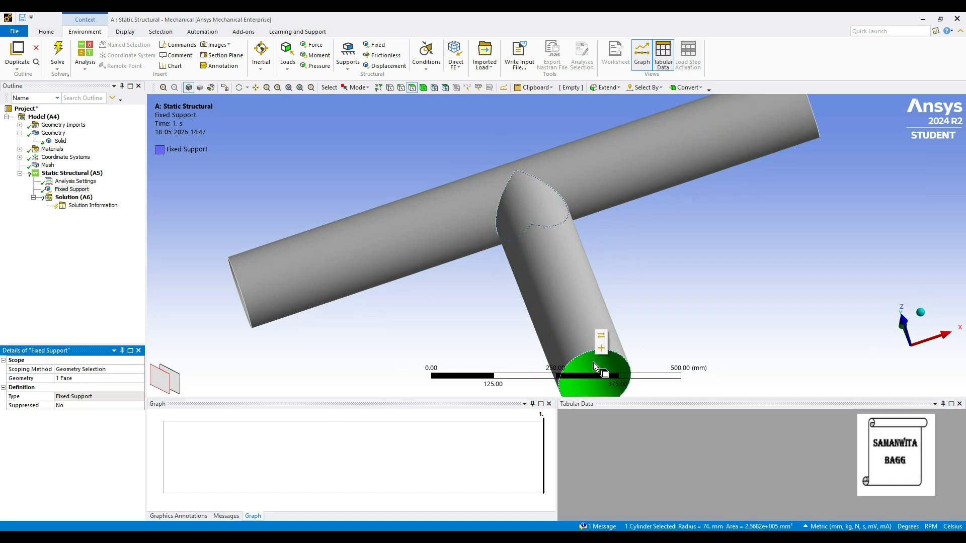
middle_click_drag(368, 282, 408, 301)
left_click(247, 293, "ctrl")
middle_click_drag(470, 291, 384, 289)
middle_click_drag(324, 302, 563, 316)
scroll(573, 288, "down", 3)
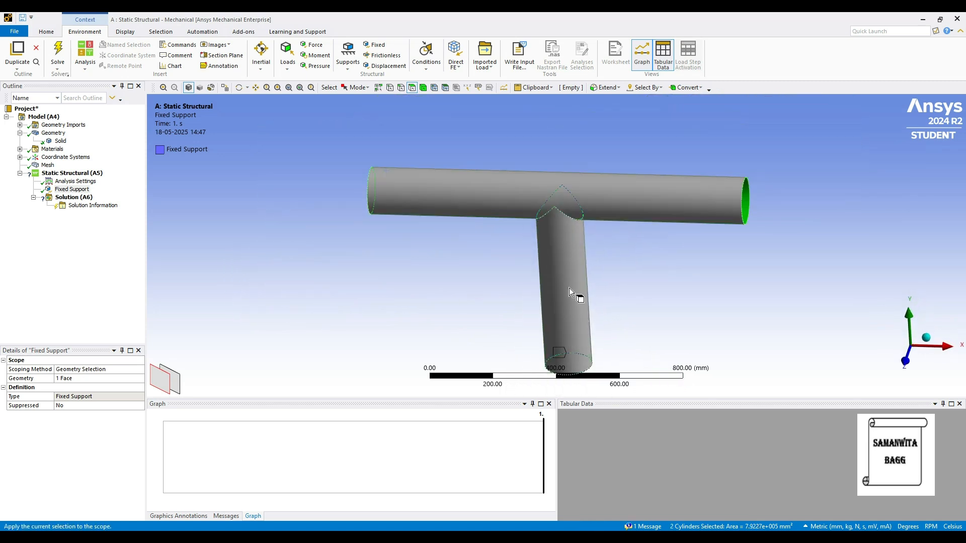
left_click(75, 173)
right_click(78, 179)
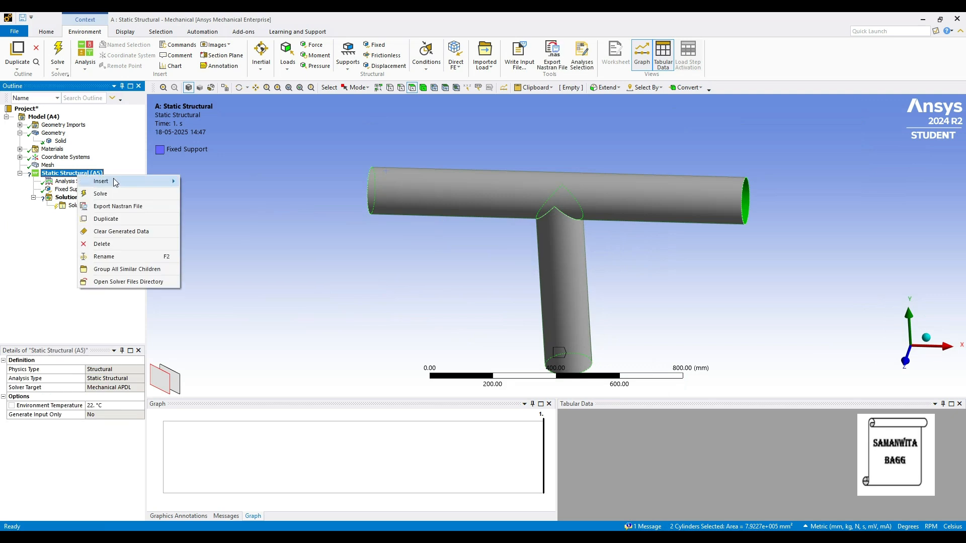
mouse_move(98, 181)
left_click(211, 229)
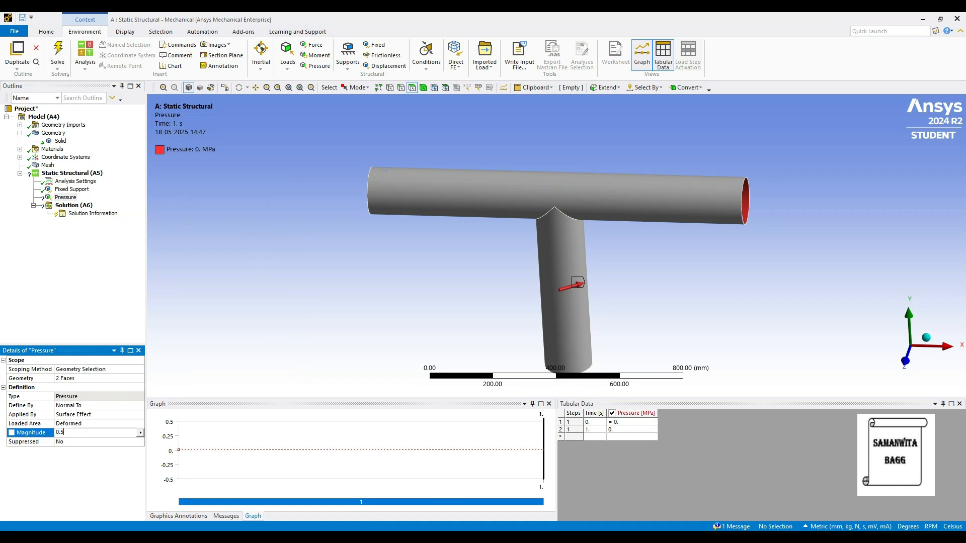
type("0.5")
key("Return")
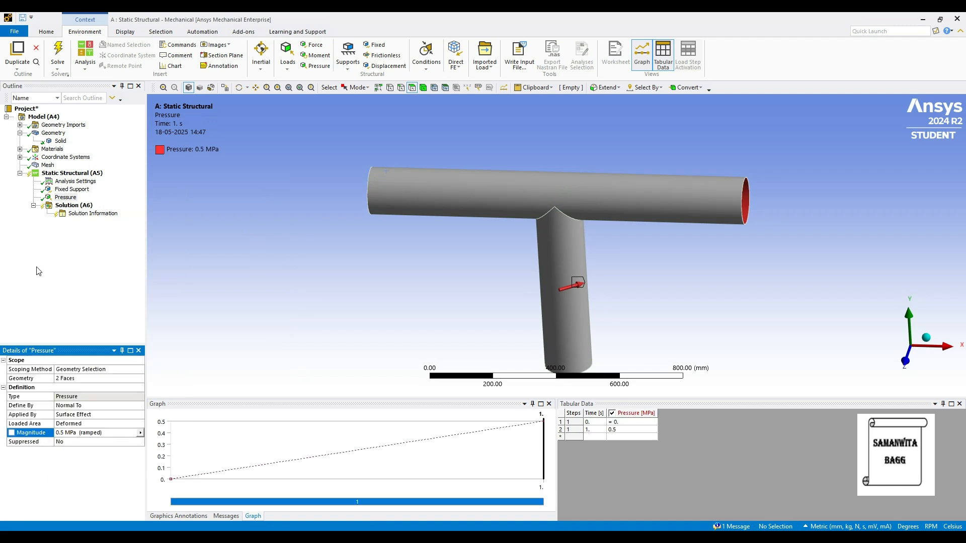
Add Total Deformation and Equivalent (von-Mises) elastic strain results to the Solution.
left_click(71, 206)
right_click(83, 207)
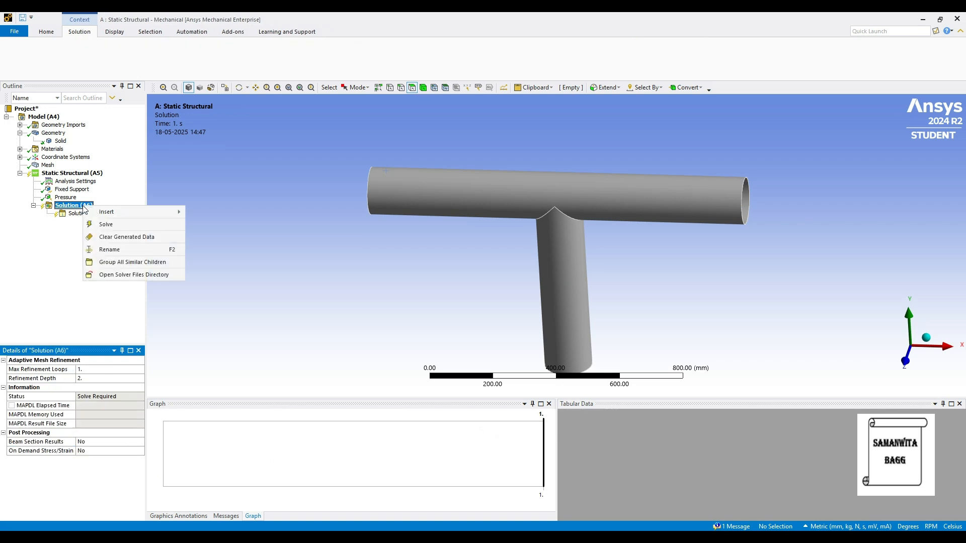
mouse_move(116, 212)
mouse_move(242, 213)
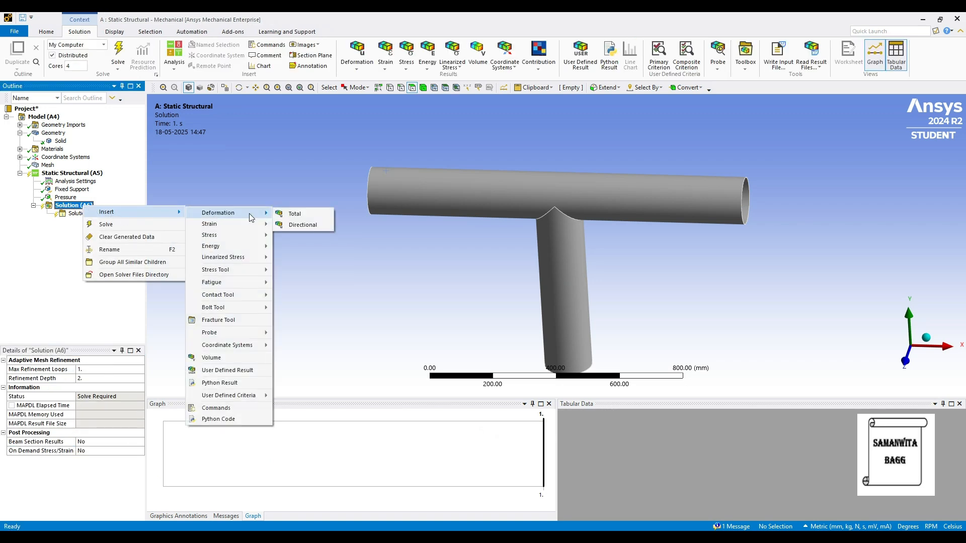
left_click(326, 217)
right_click(79, 205)
mouse_move(168, 214)
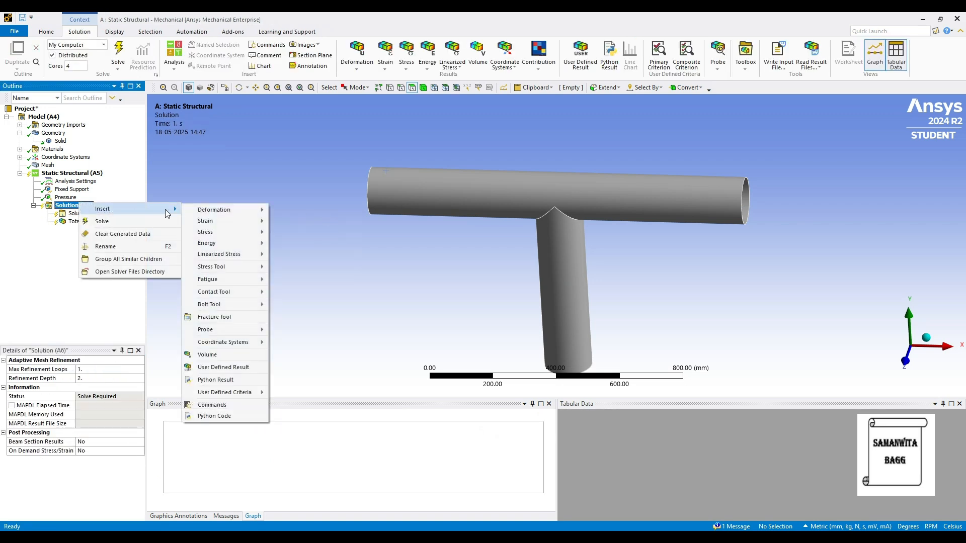
mouse_move(236, 221)
left_click(302, 220)
Add an Equivalent (von-Mises) stress result to the Solution and solve the analysis.
left_click(90, 208)
right_click(90, 208)
mouse_move(116, 210)
mouse_move(225, 236)
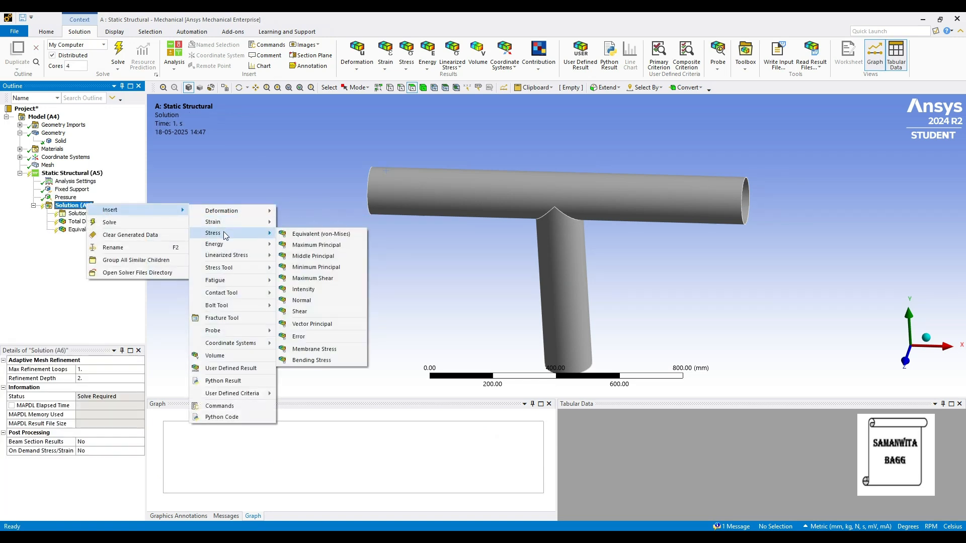
left_click(321, 234)
left_click(74, 205)
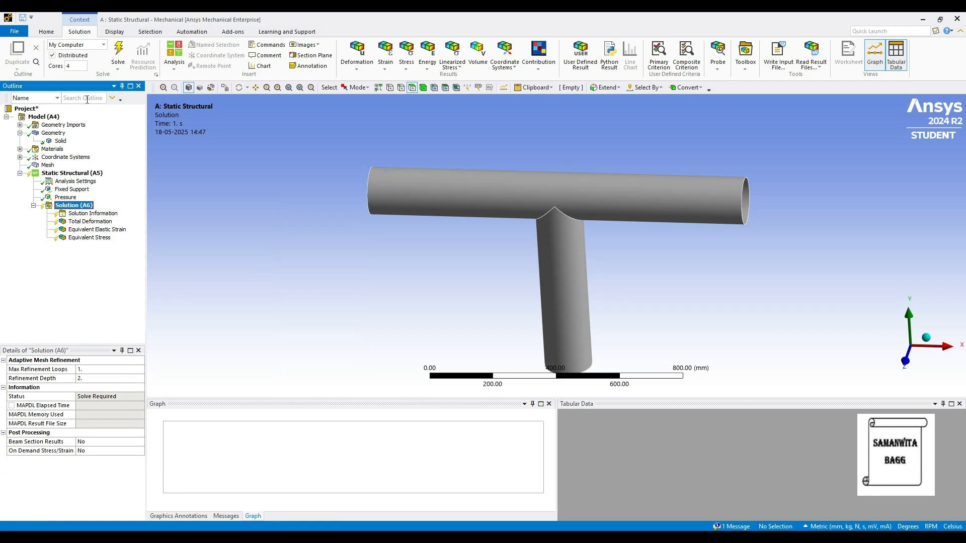
left_click(118, 53)
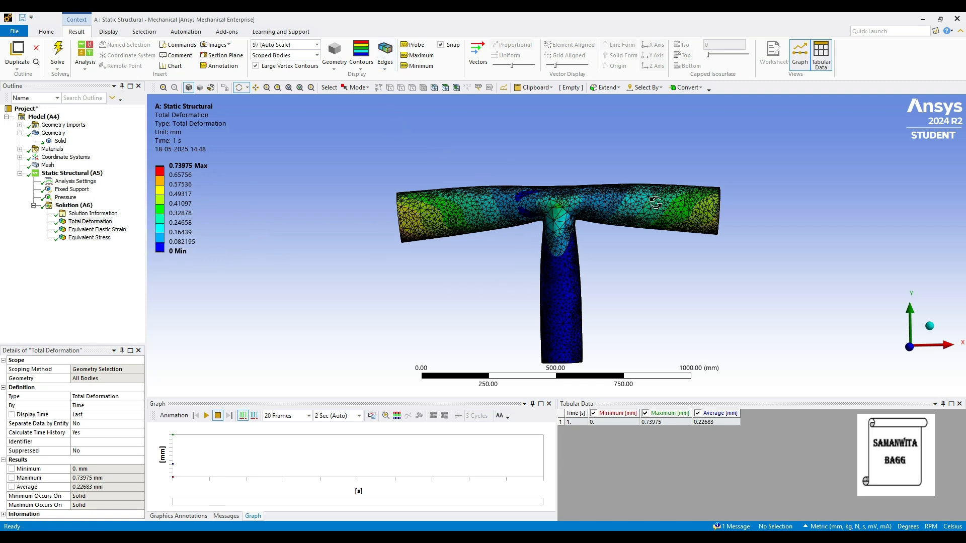
Hide the mesh lines on the Total Deformation plot and display it with Smooth Contours.
left_click(386, 70)
left_click(407, 77)
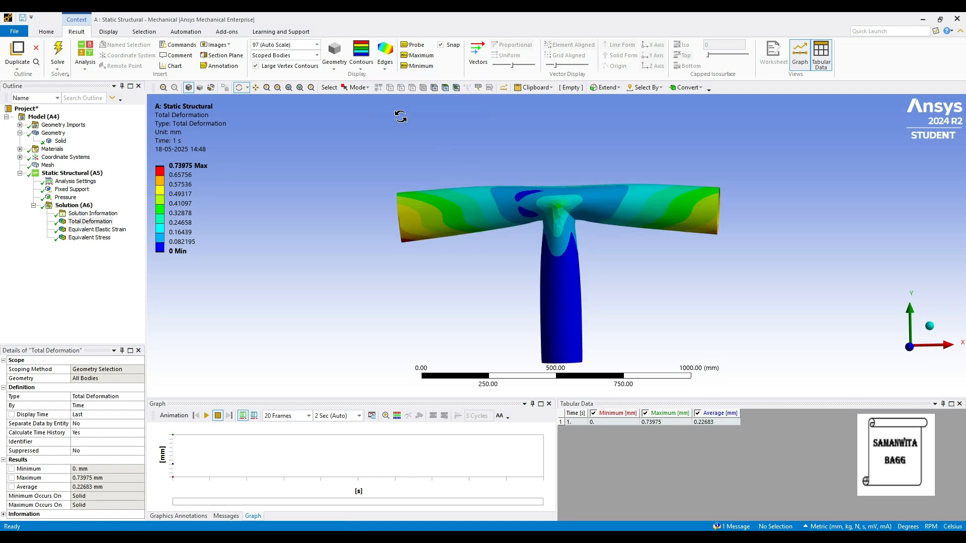
left_click(361, 69)
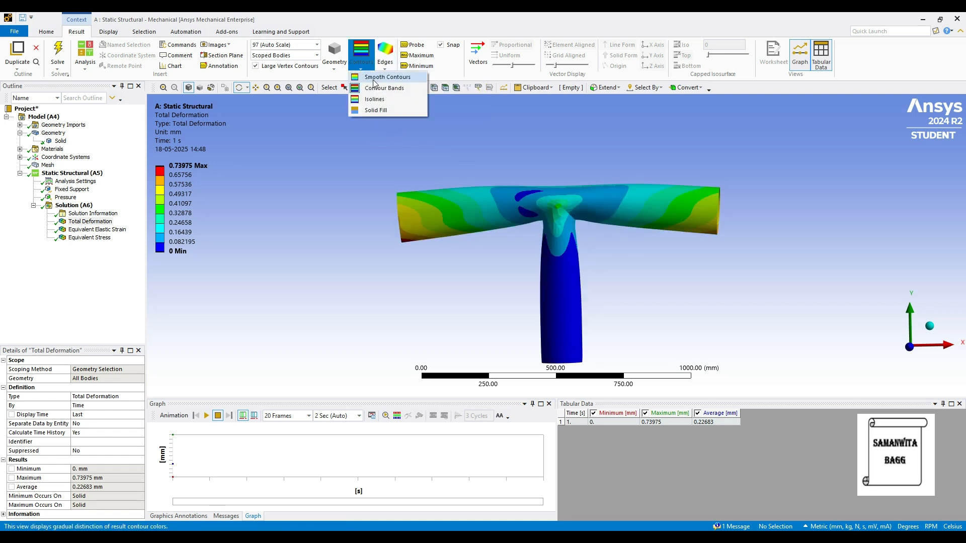
left_click(390, 78)
Play and pause the animations of the Total Deformation and Equivalent Elastic Strain results.
left_click(207, 416)
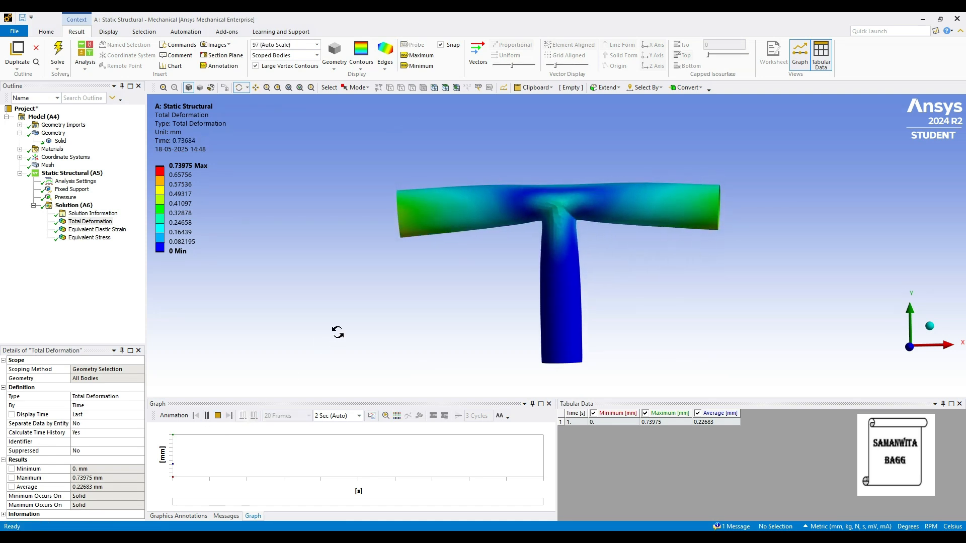
left_click(207, 416)
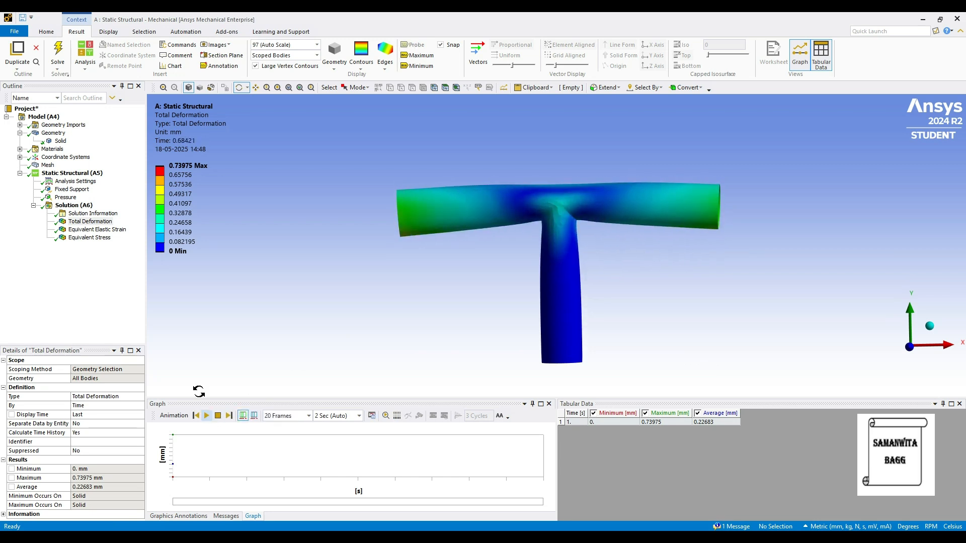
left_click(97, 229)
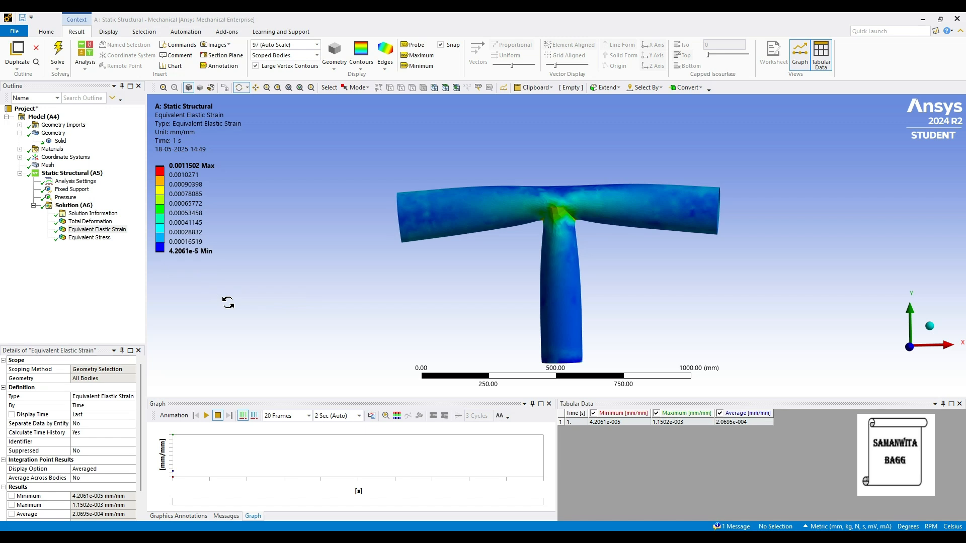
left_click(206, 415)
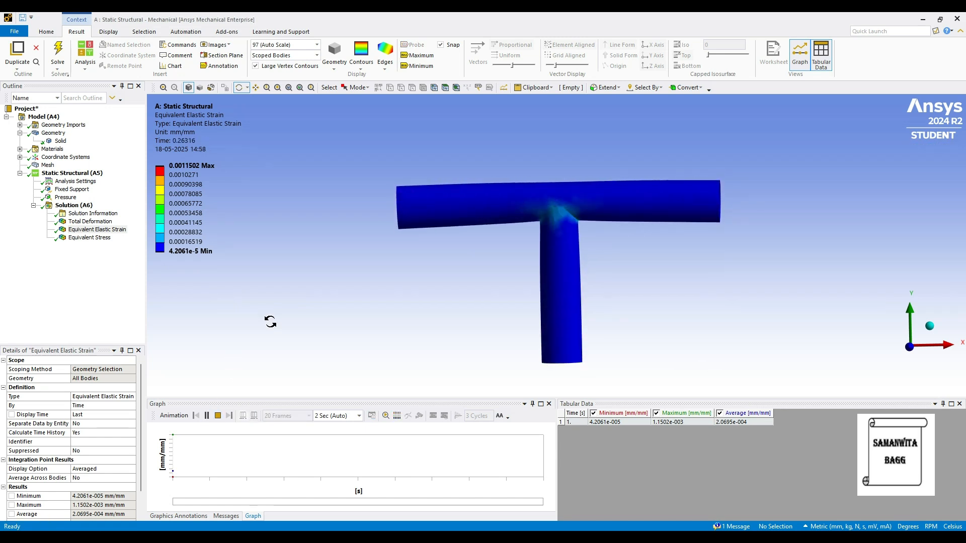
left_click(207, 416)
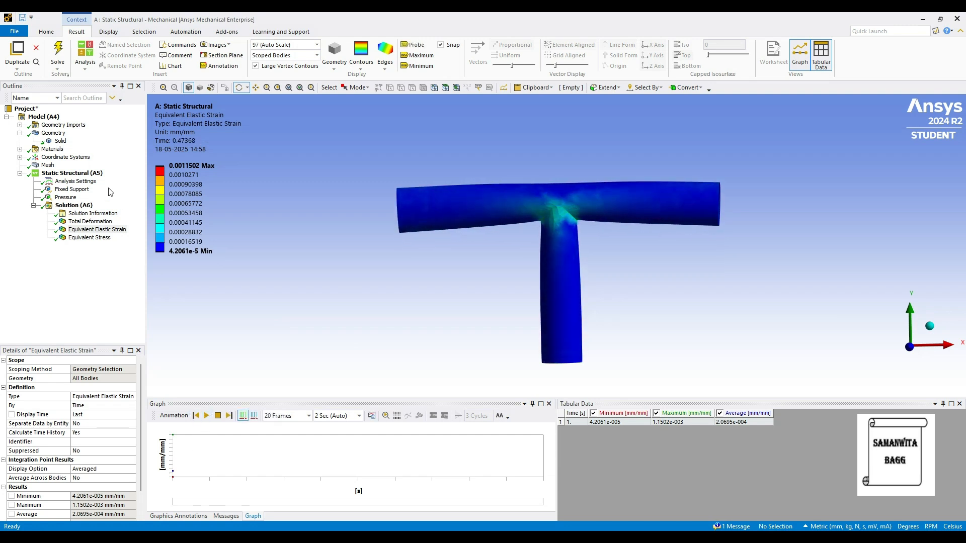
Display the Equivalent Stress result, then play and pause its animation.
left_click(90, 237)
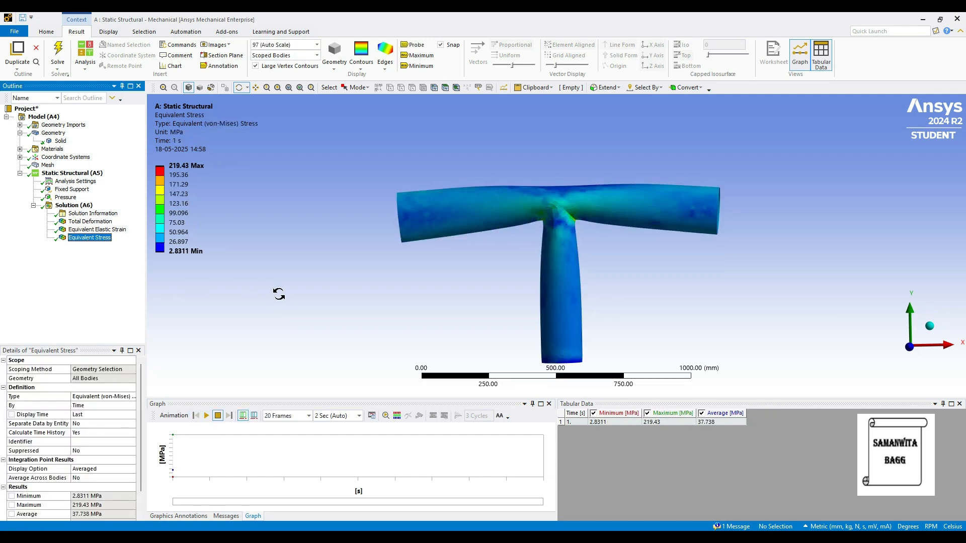
middle_click_drag(528, 285, 470, 263, "ctrl")
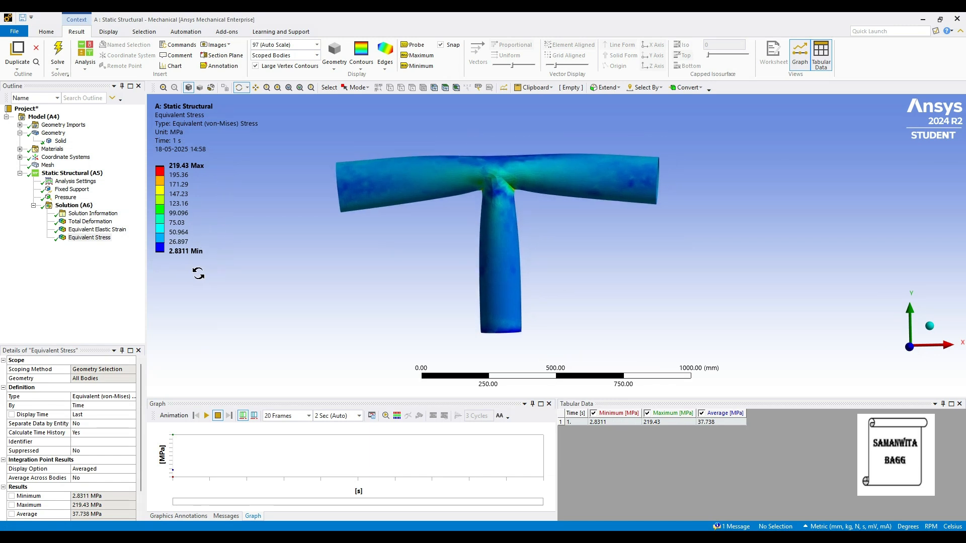
middle_click_drag(412, 288, 433, 287, "ctrl")
left_click(206, 415)
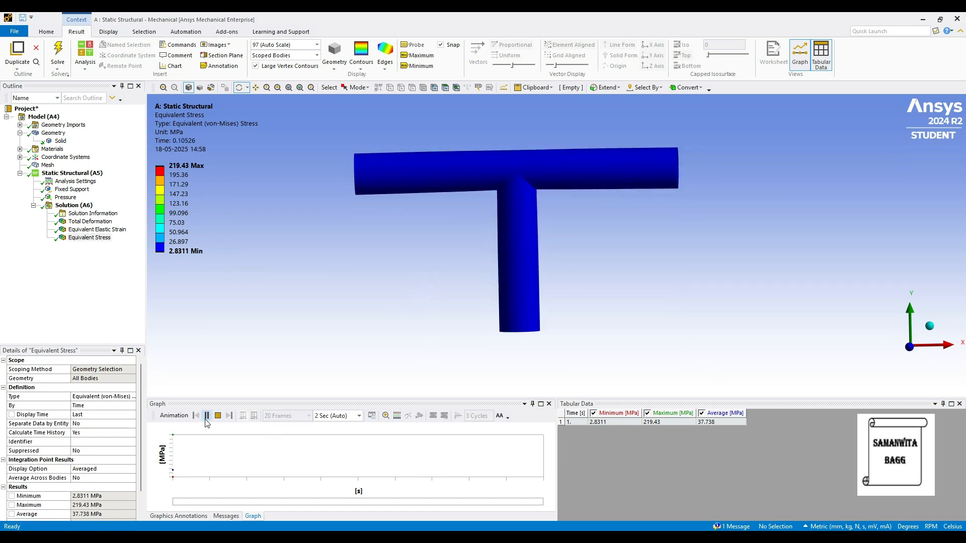
left_click(205, 418)
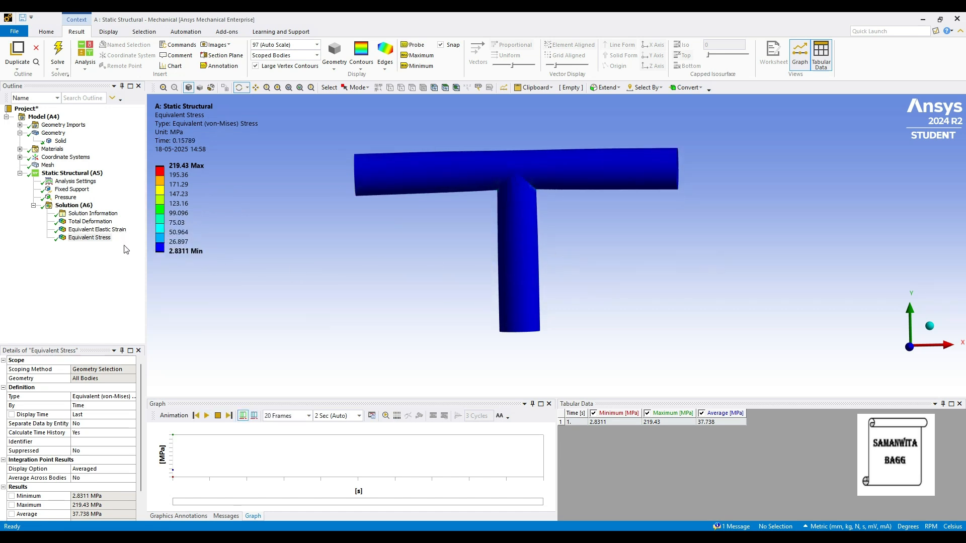
Change the Solid body's material assignment to CPVC and re-solve the analysis for Total Deformation.
left_click(60, 141)
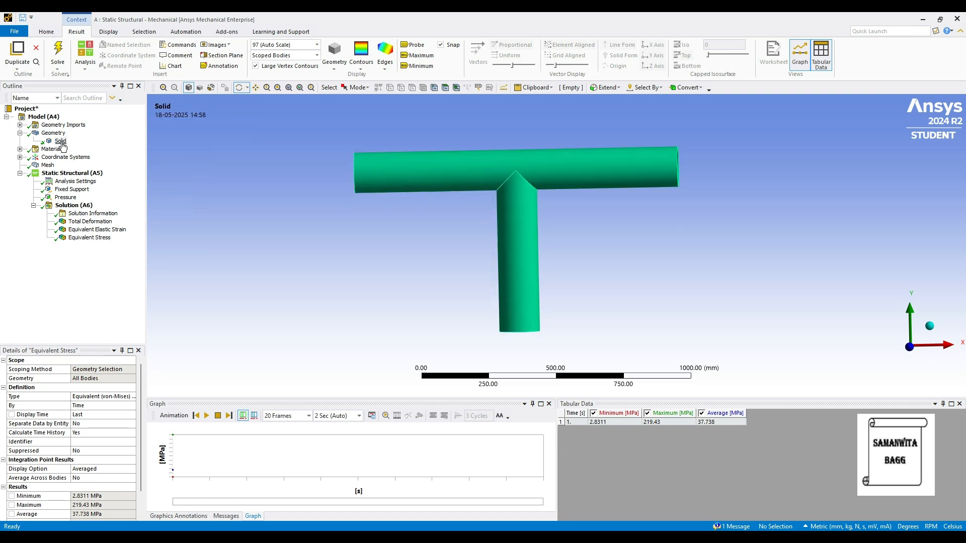
left_click(139, 435)
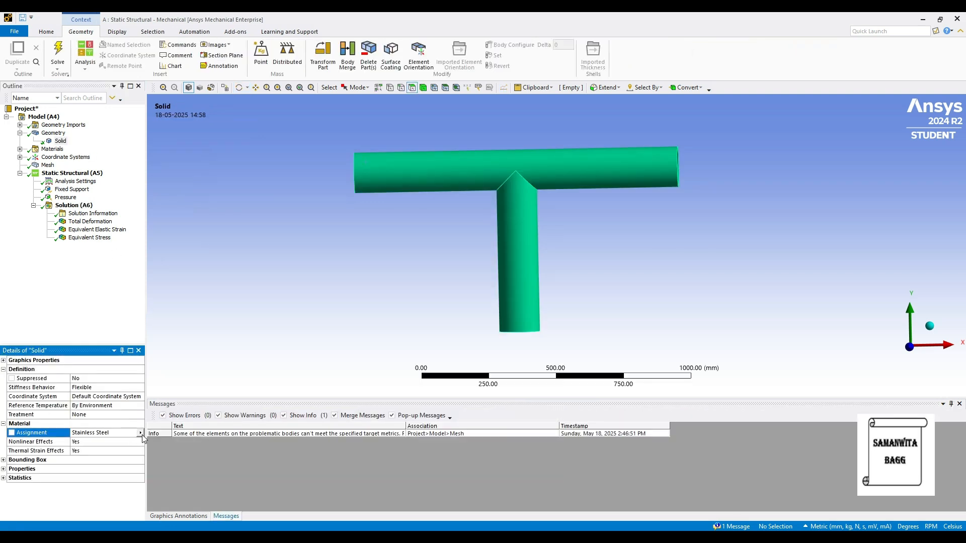
left_click(141, 434)
left_click(192, 345)
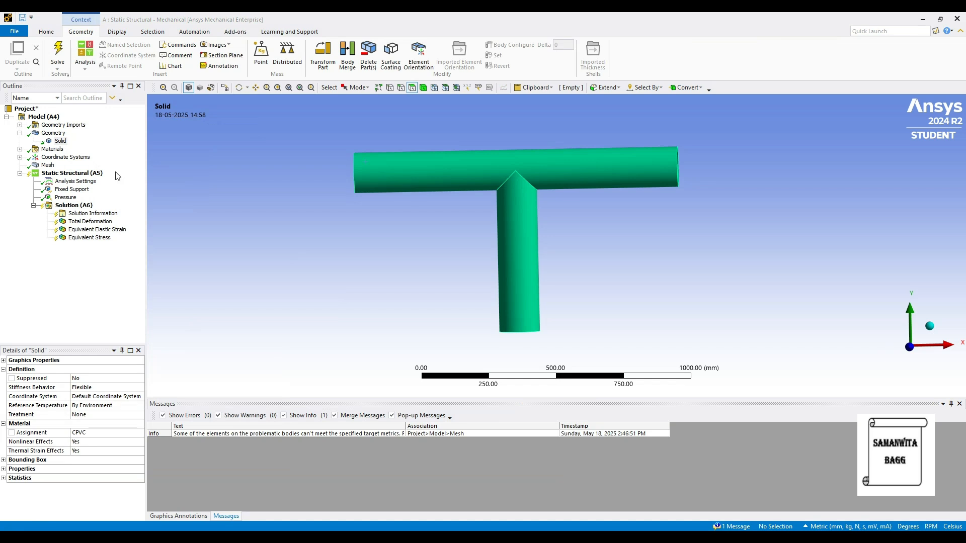
left_click(80, 206)
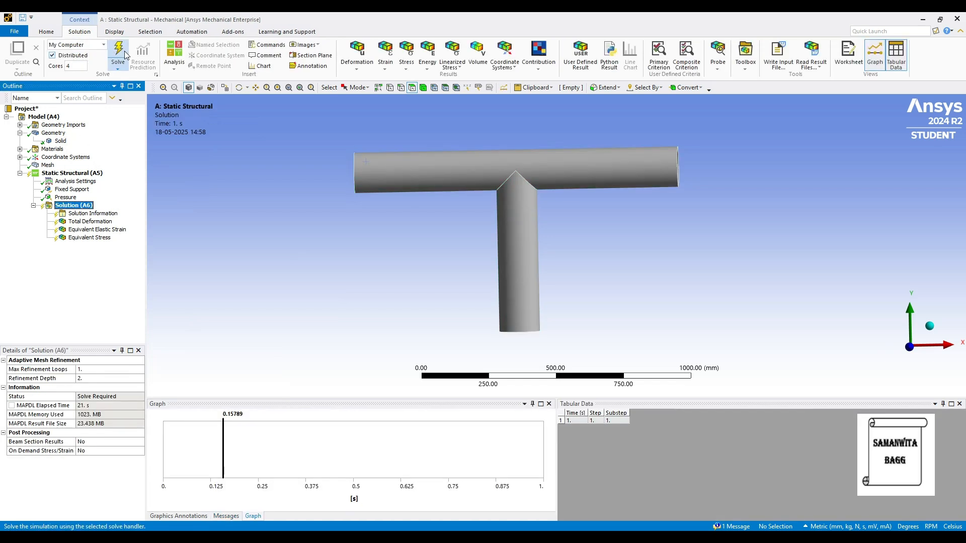
key("F5")
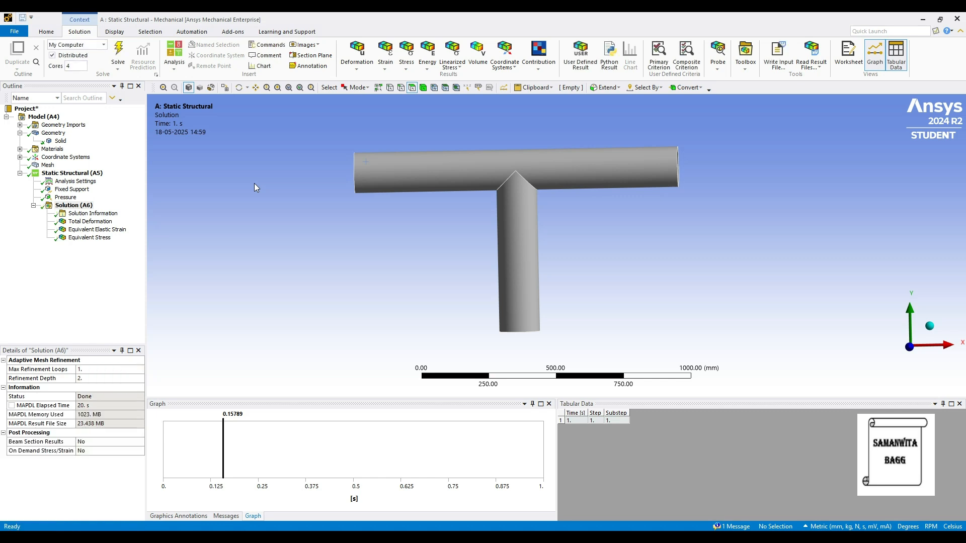
left_click(91, 221)
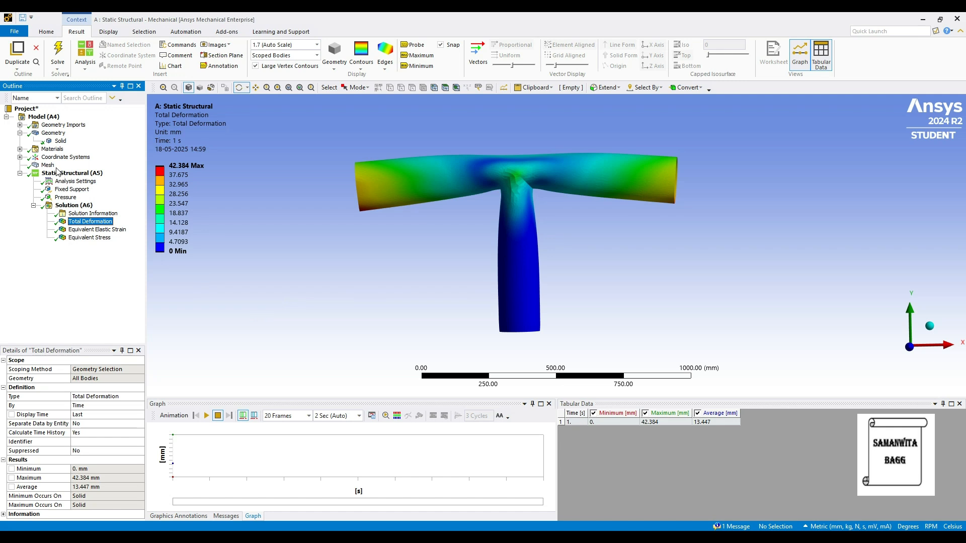
Set the Pressure load's magnitude to 0.1 MPa and re-solve the analysis.
left_click(65, 198)
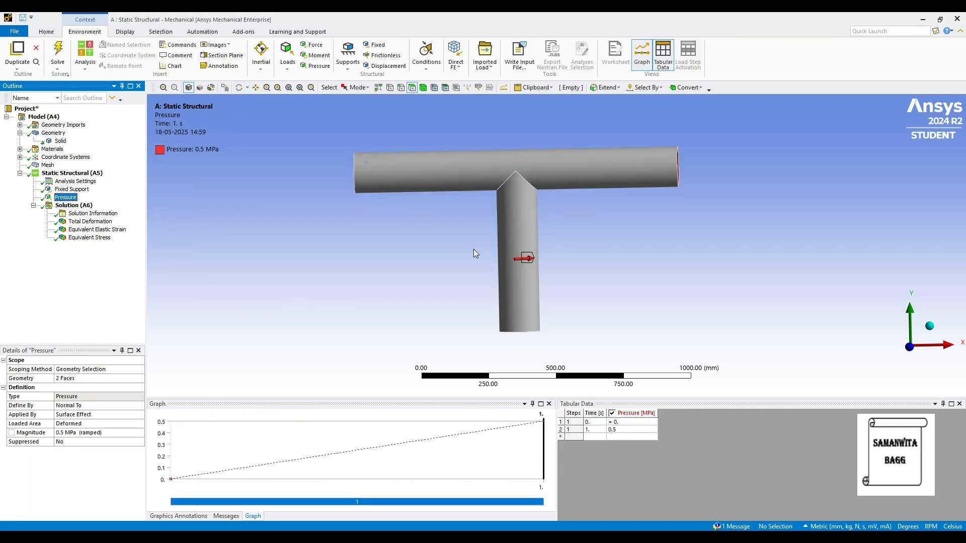
left_click(78, 433)
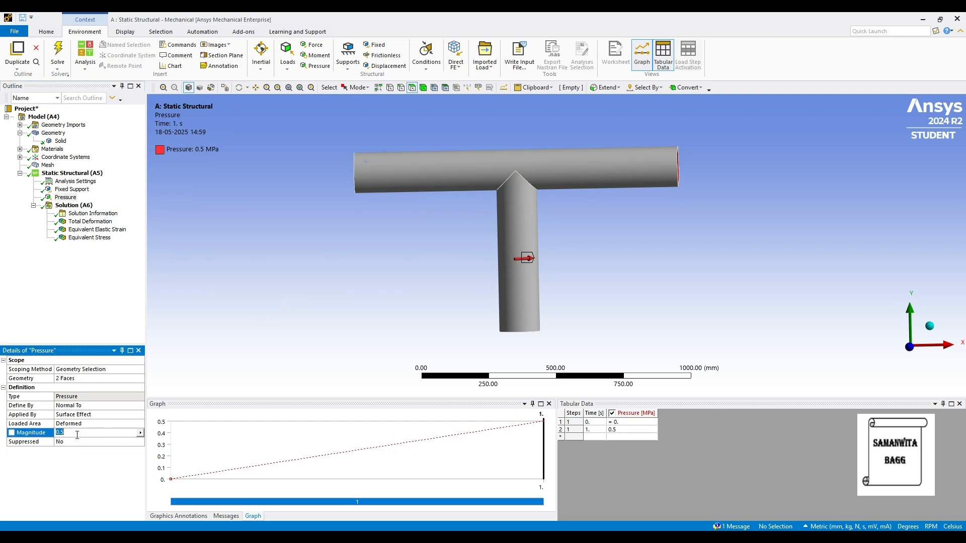
type("0.1")
key("Return")
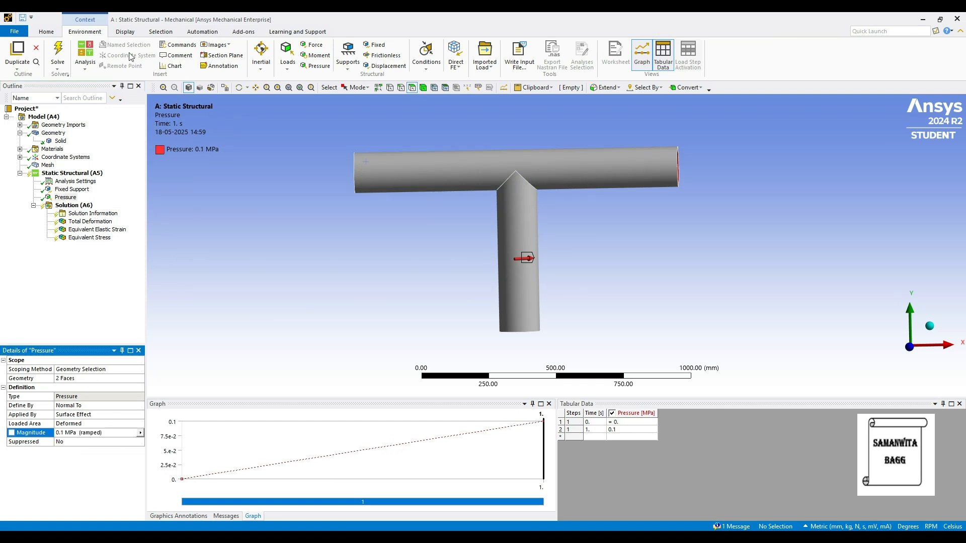
left_click(72, 206)
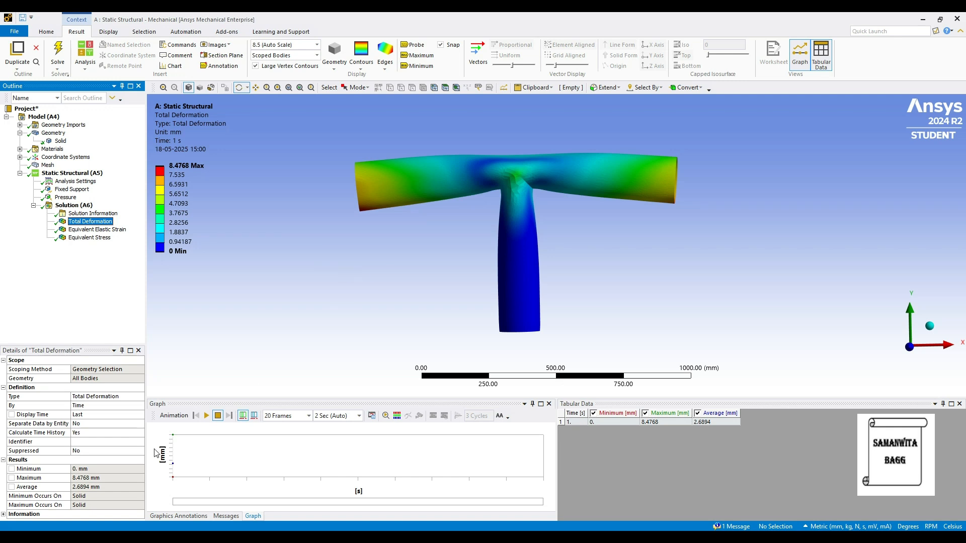
Animate the Total Deformation of the CPVC pipe under 0.1 MPa and display its Equivalent Elastic Strain.
left_click(206, 416)
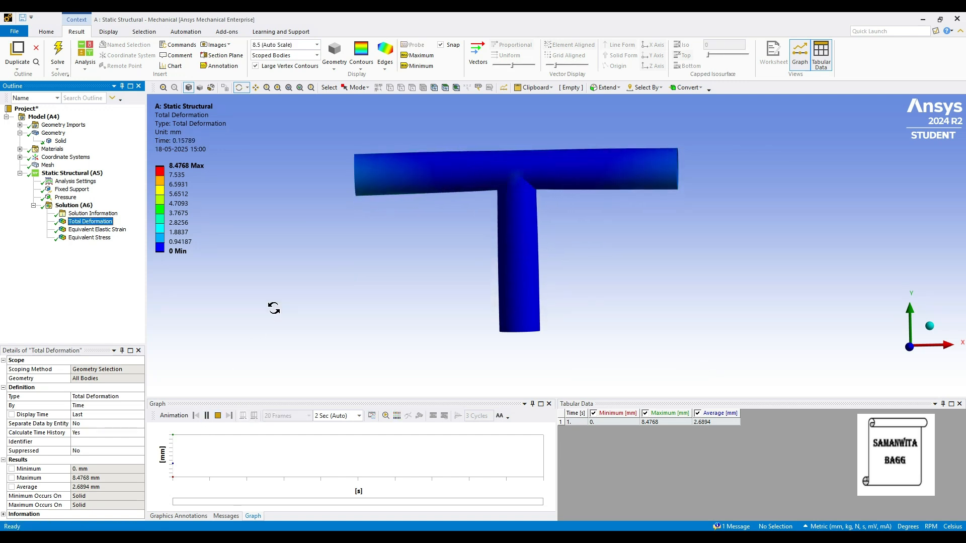
left_click(206, 416)
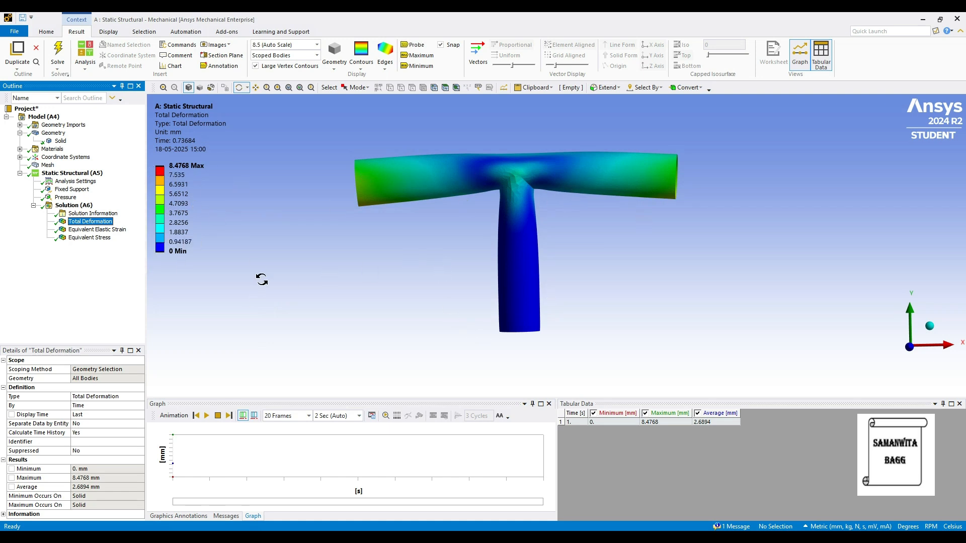
left_click(98, 230)
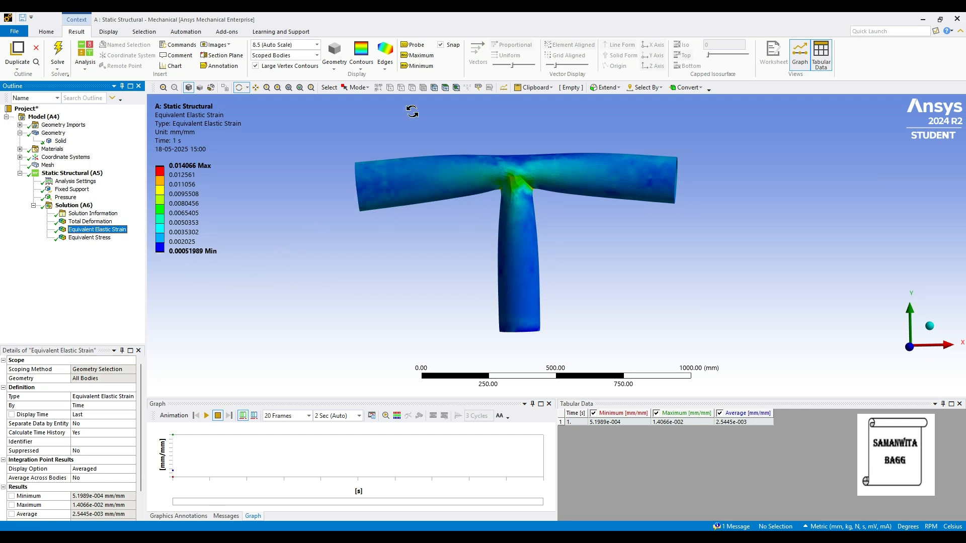
Show the maximum and minimum location labels on the Equivalent Elastic Strain plot and hide them again.
left_click(417, 59)
left_click(421, 66)
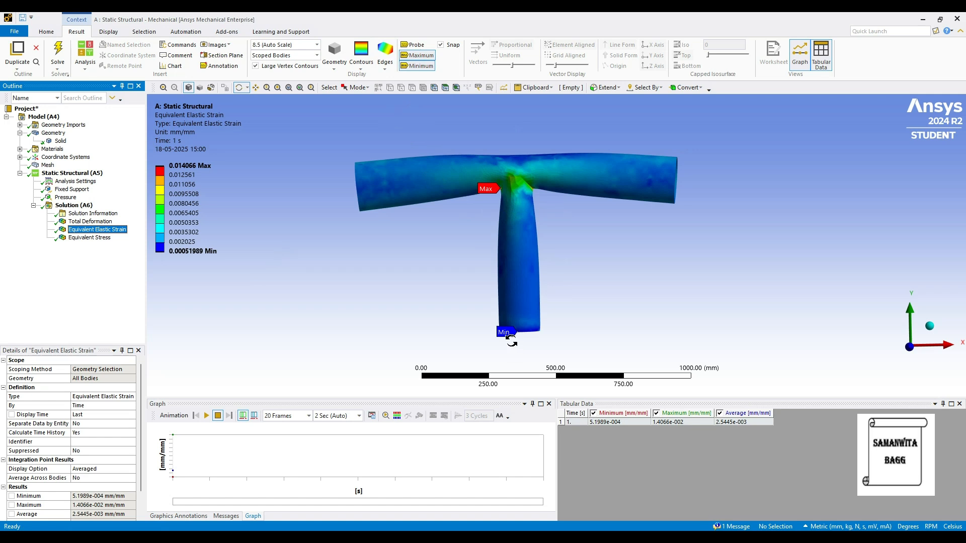
left_click(418, 54)
left_click(417, 65)
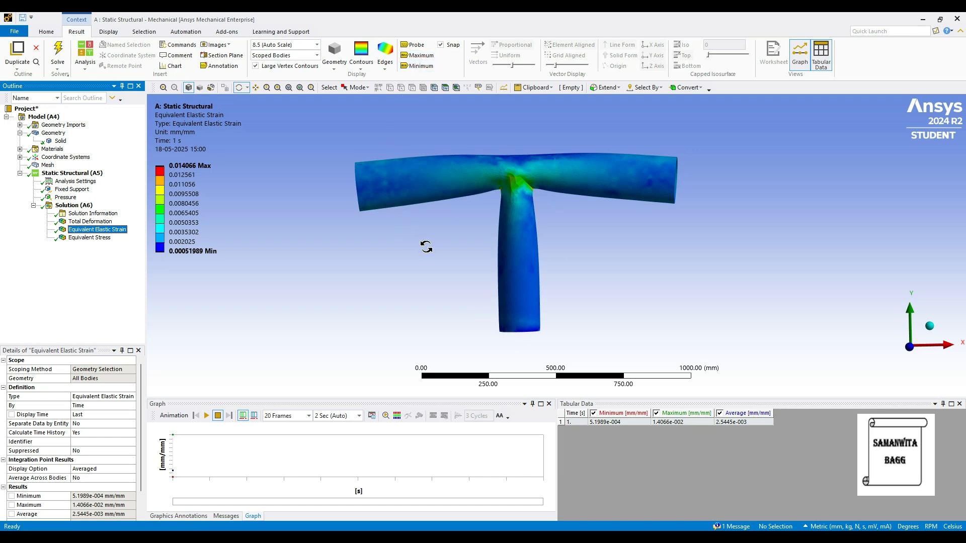
Probe the elastic strain near the pipe junction, turn probing off, and display the Equivalent Stress result.
left_click(412, 44)
left_click(524, 177)
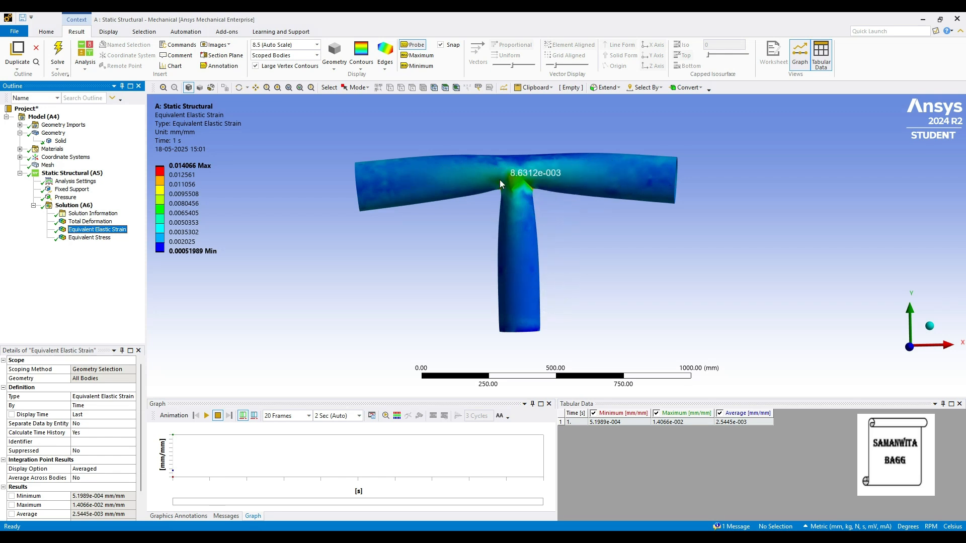
left_click(415, 46)
left_click(99, 240)
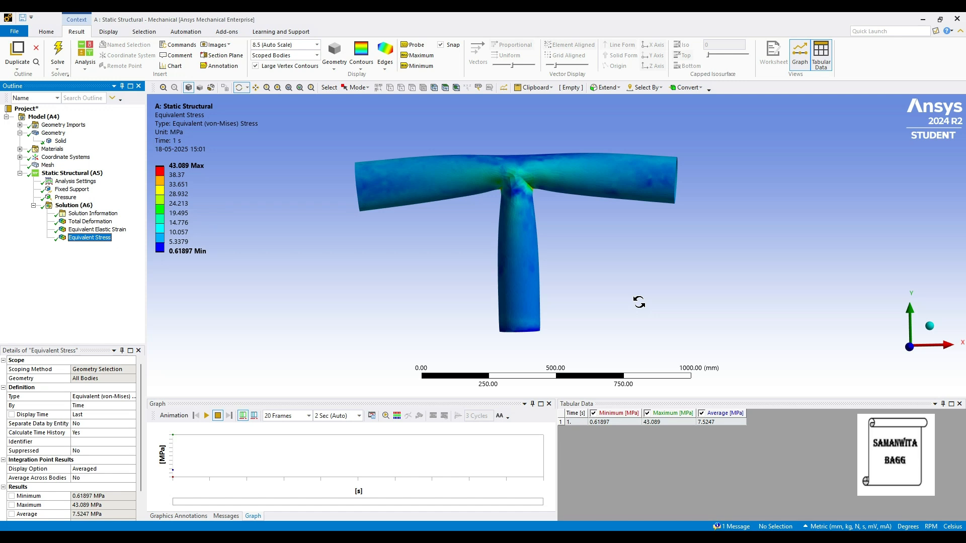
Insert a Stress Tool based on Max Shear Stress theory under the Solution.
left_click(79, 206)
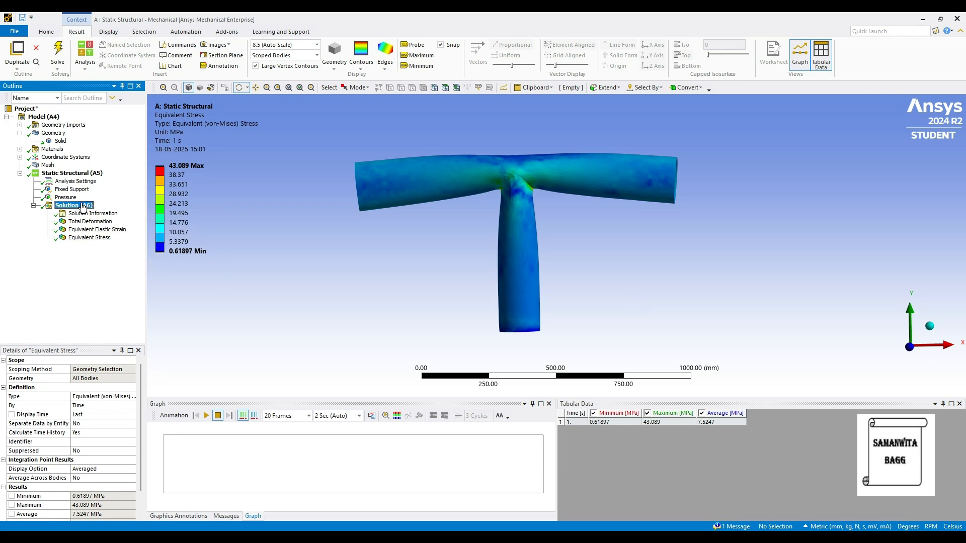
right_click(83, 207)
mouse_move(166, 210)
mouse_move(232, 280)
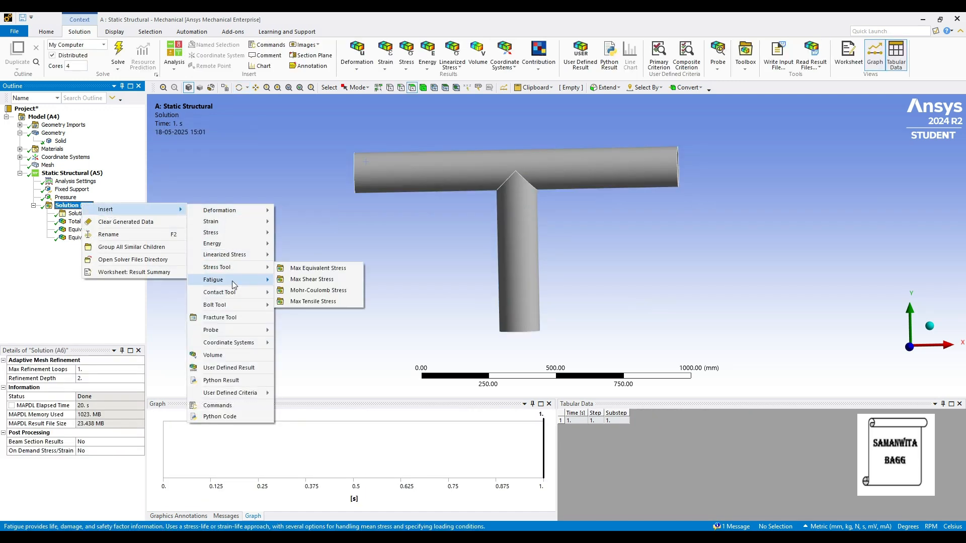
left_click(311, 280)
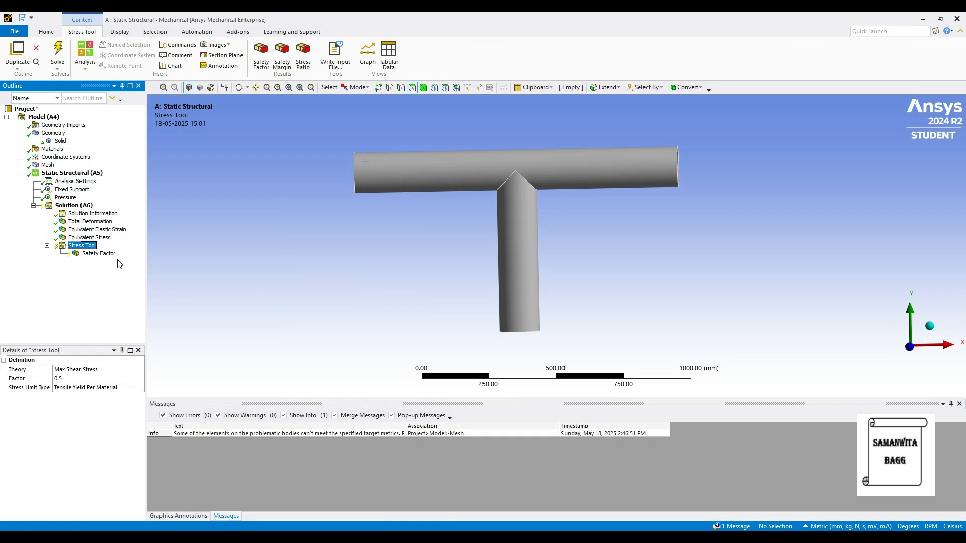
Change the Solid body's material assignment to Stainless Steel and re-solve the analysis.
left_click(61, 141)
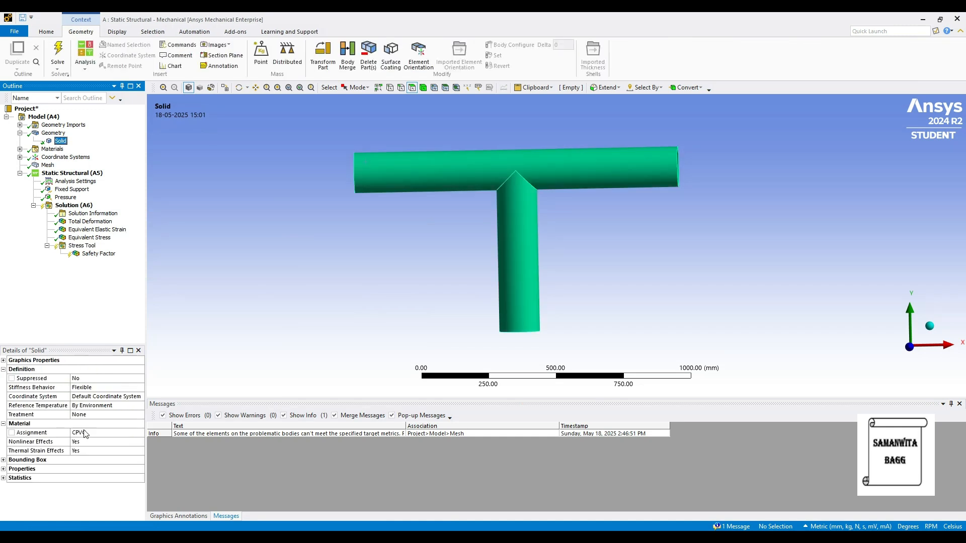
left_click(111, 435)
left_click(140, 433)
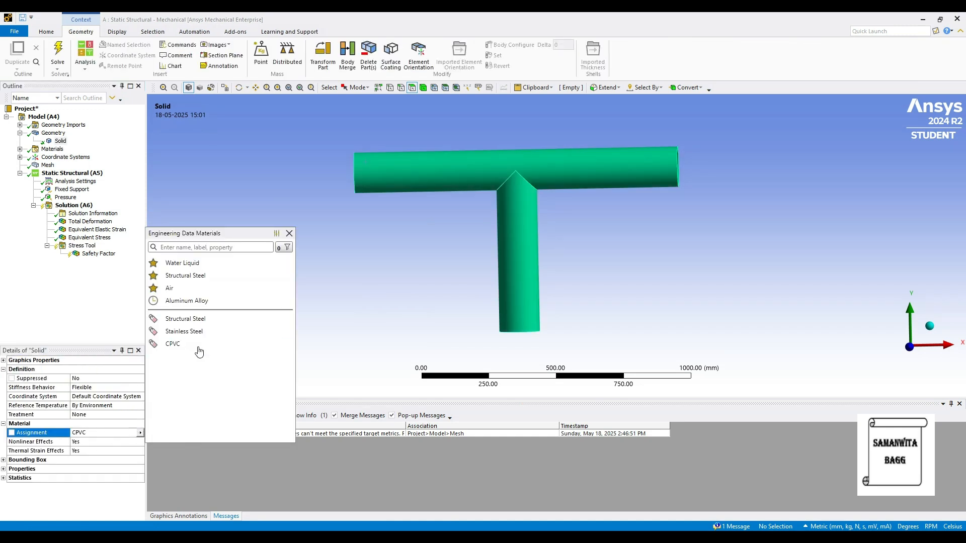
left_click(190, 335)
left_click(74, 206)
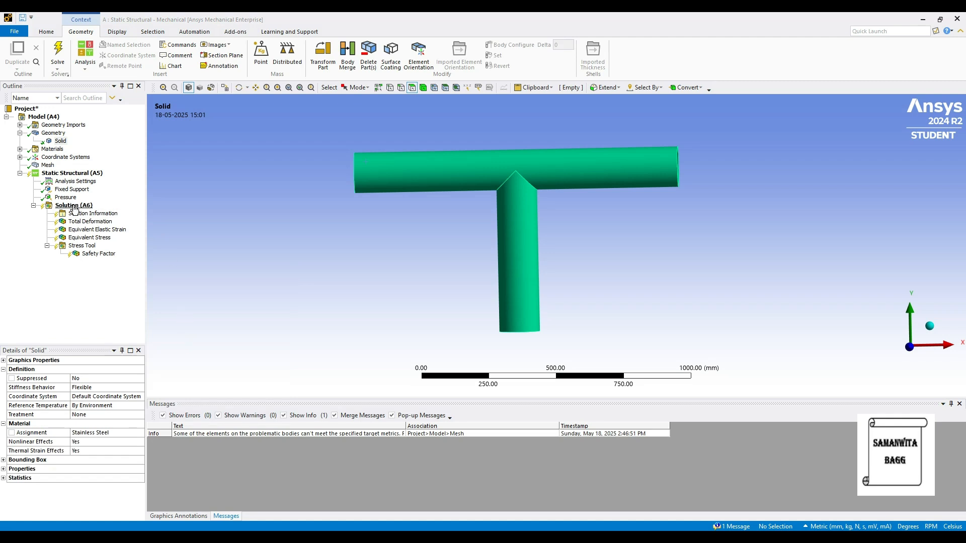
left_click(117, 50)
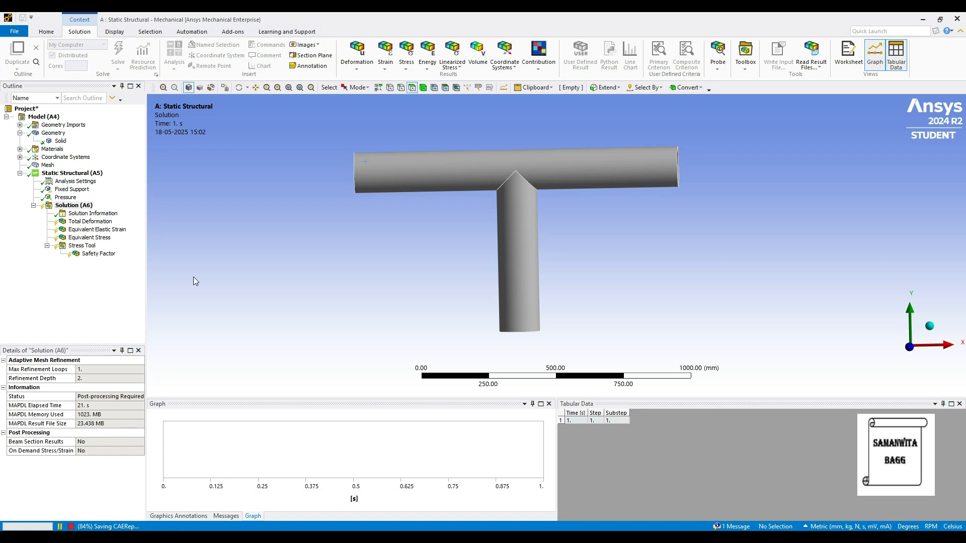
Display the Stress Tool's Safety Factor result and examine its distribution around the pipe junction from different angles.
left_click(120, 257)
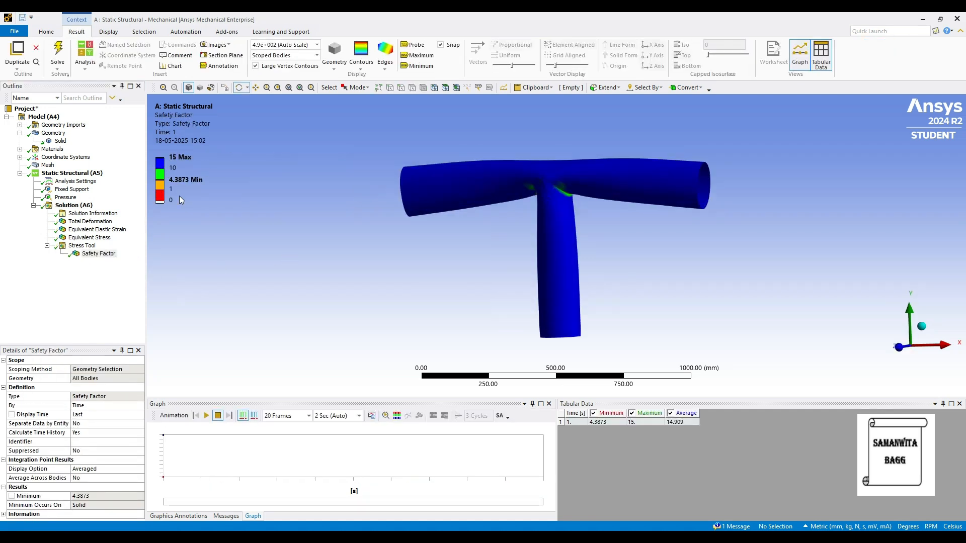
left_click(627, 185)
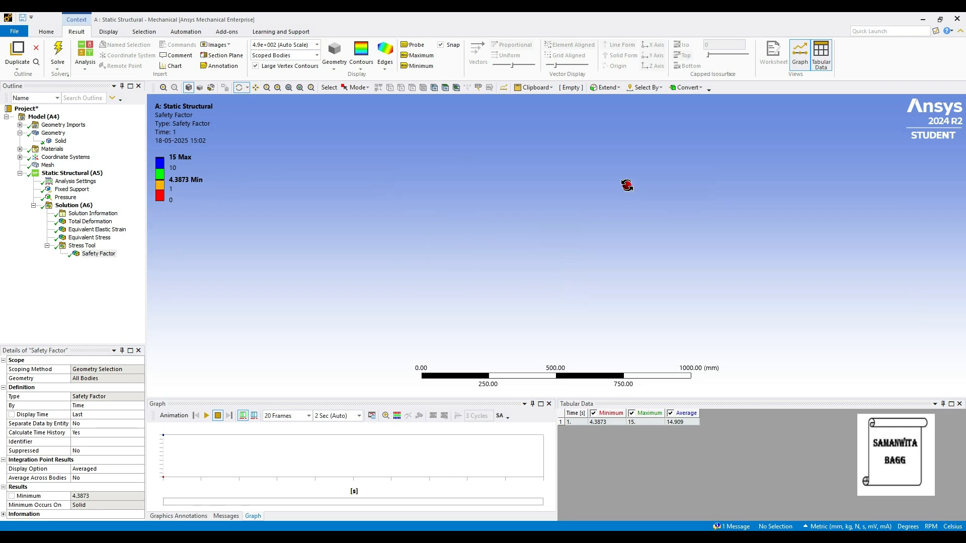
left_click(444, 272)
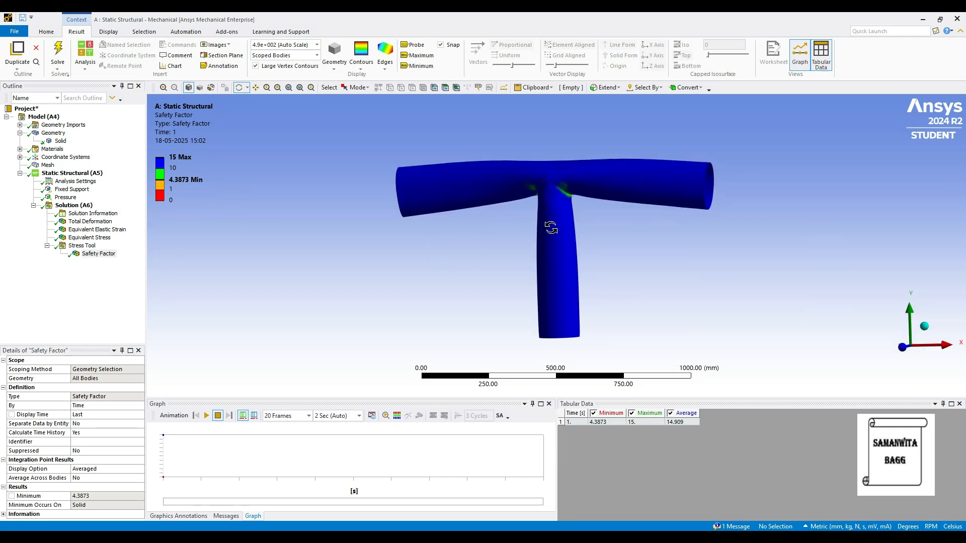
scroll(569, 209, "up", 4)
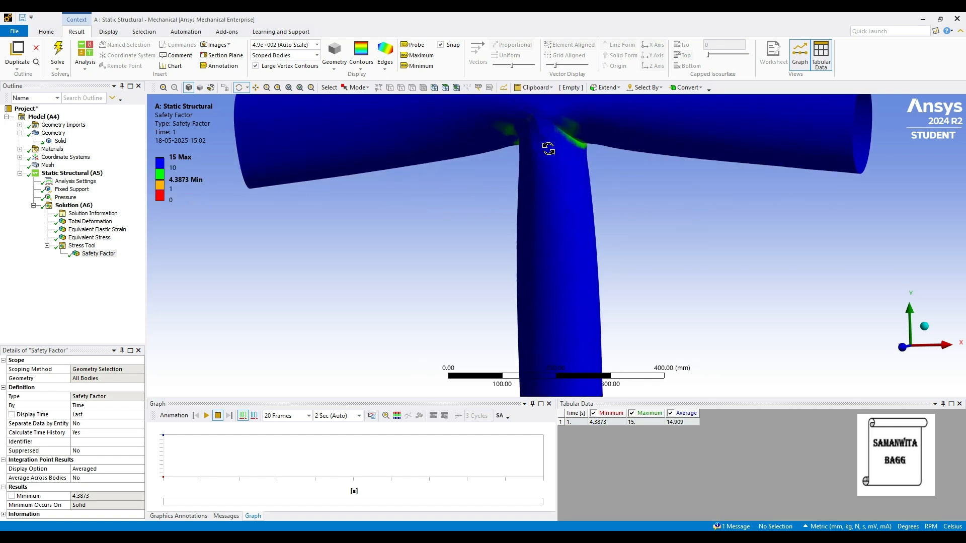
left_click_drag(582, 194, 660, 199)
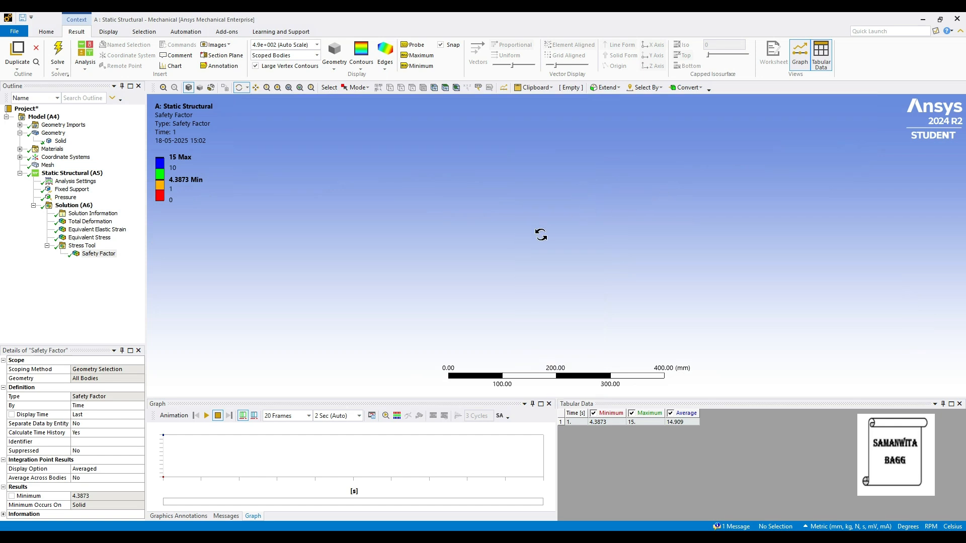